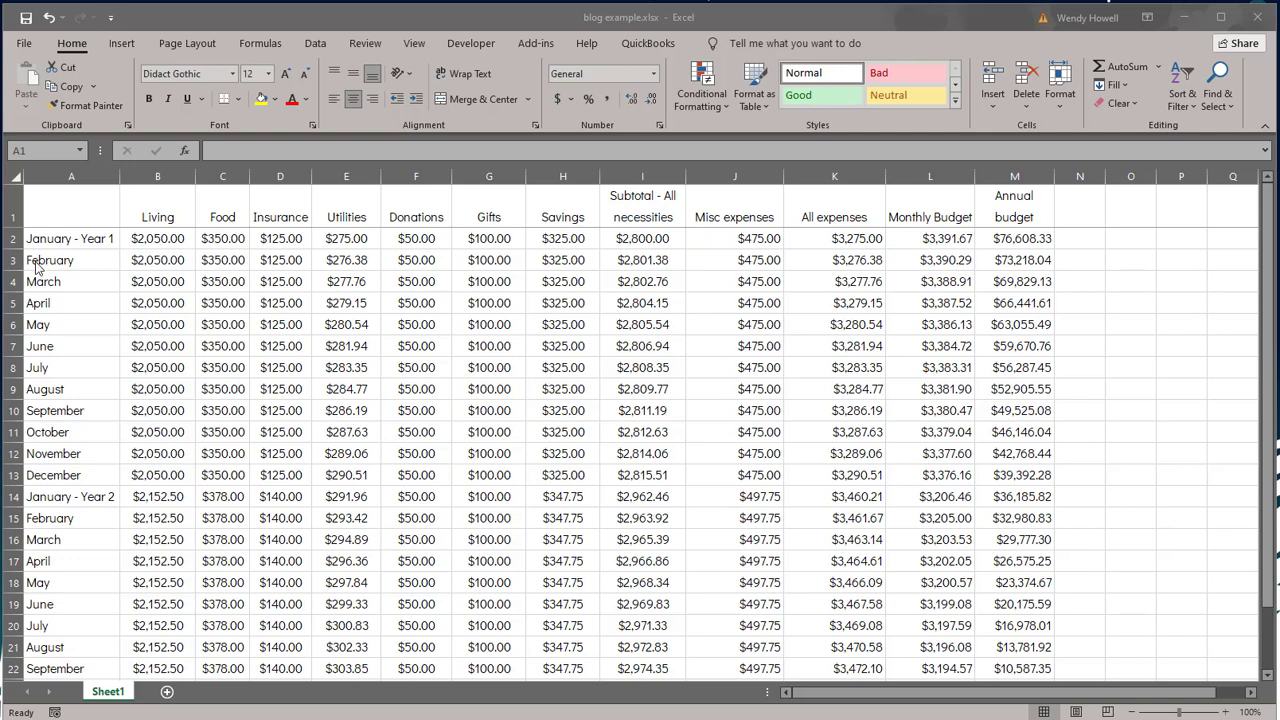
Step: Review the month labels and expense headings, checking the Year 2 Living and February Utilities formulas
{"action": "left_click", "coordinate": [100, 241]}
{"action": "left_click", "coordinate": [103, 500]}
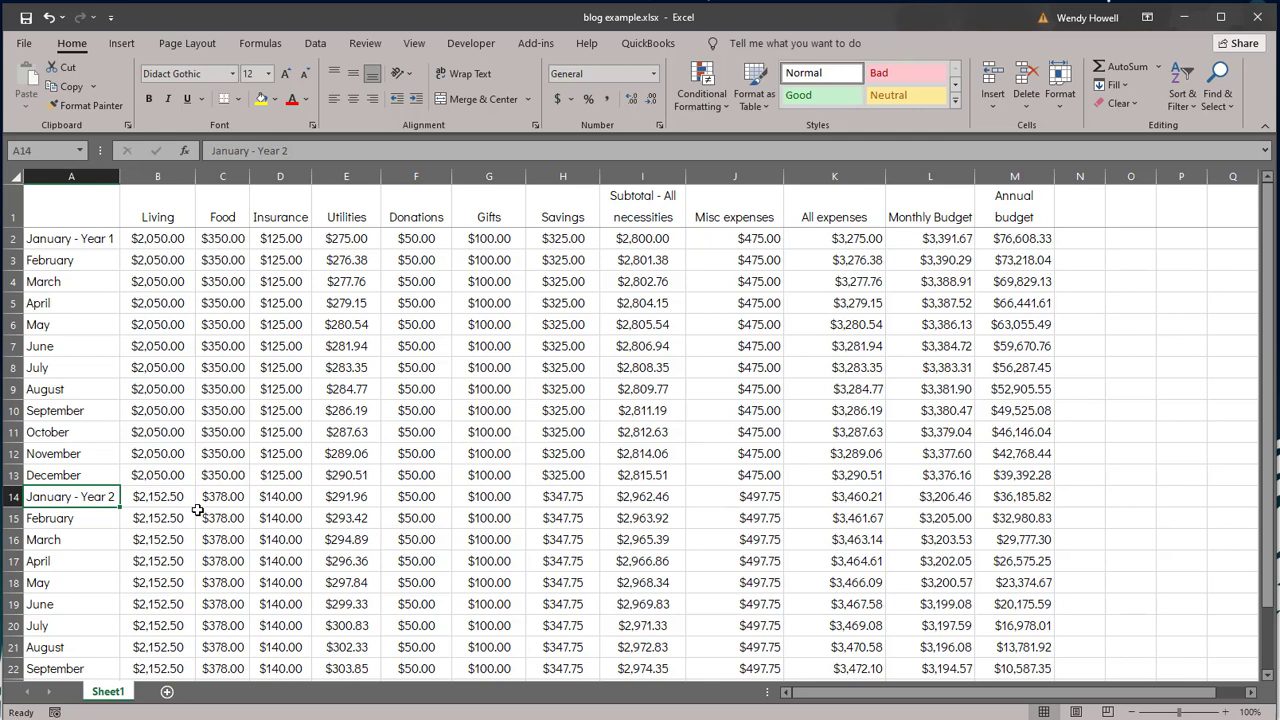
{"action": "left_click", "coordinate": [163, 495]}
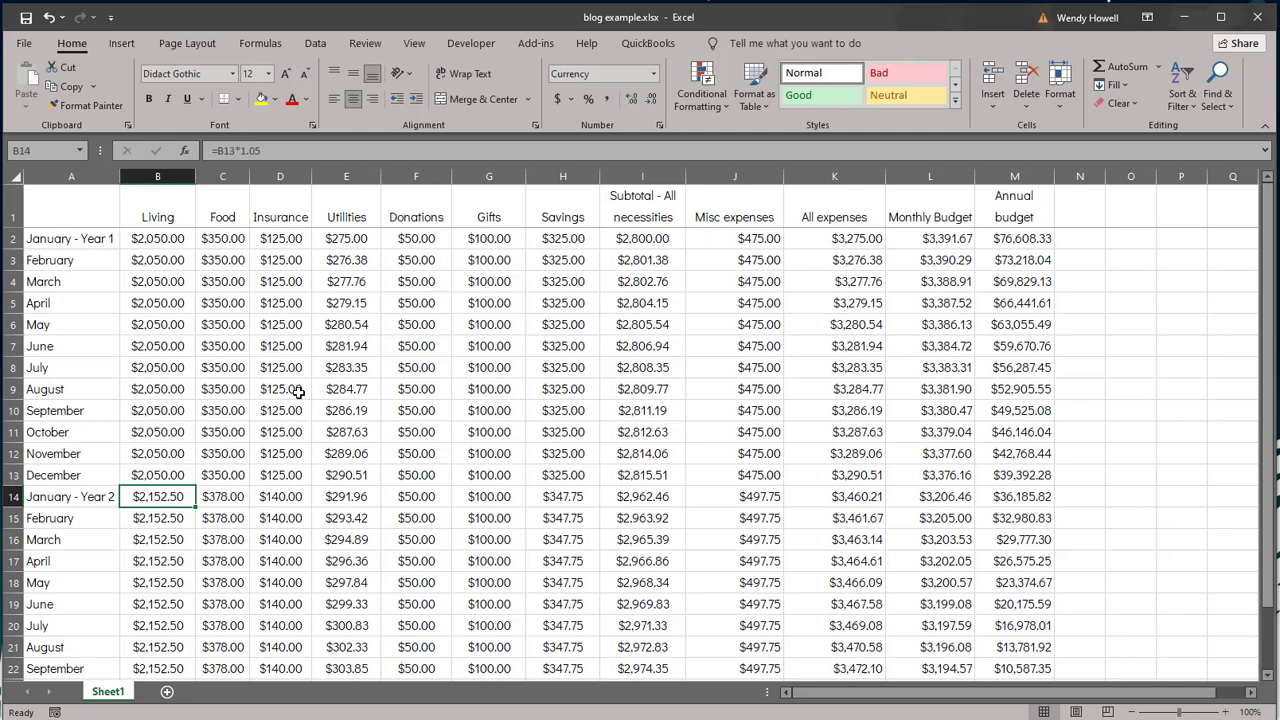
{"action": "left_click", "coordinate": [362, 261]}
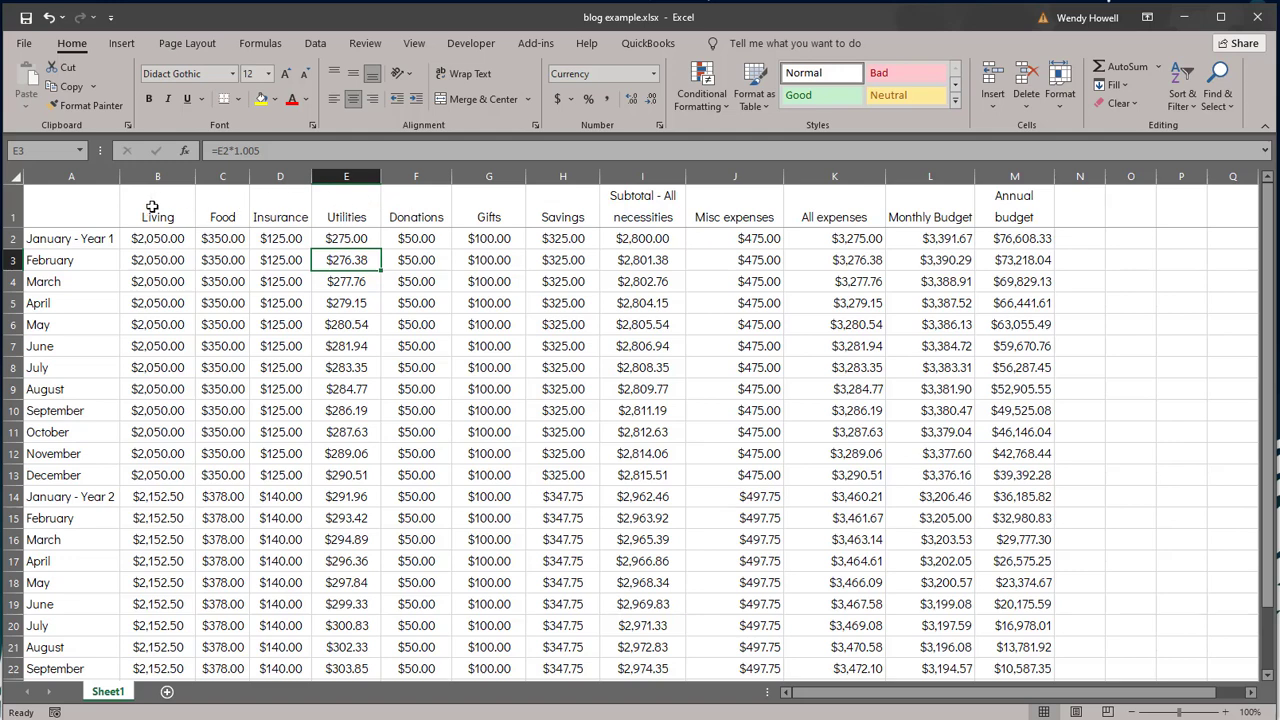
{"action": "left_click", "coordinate": [152, 206]}
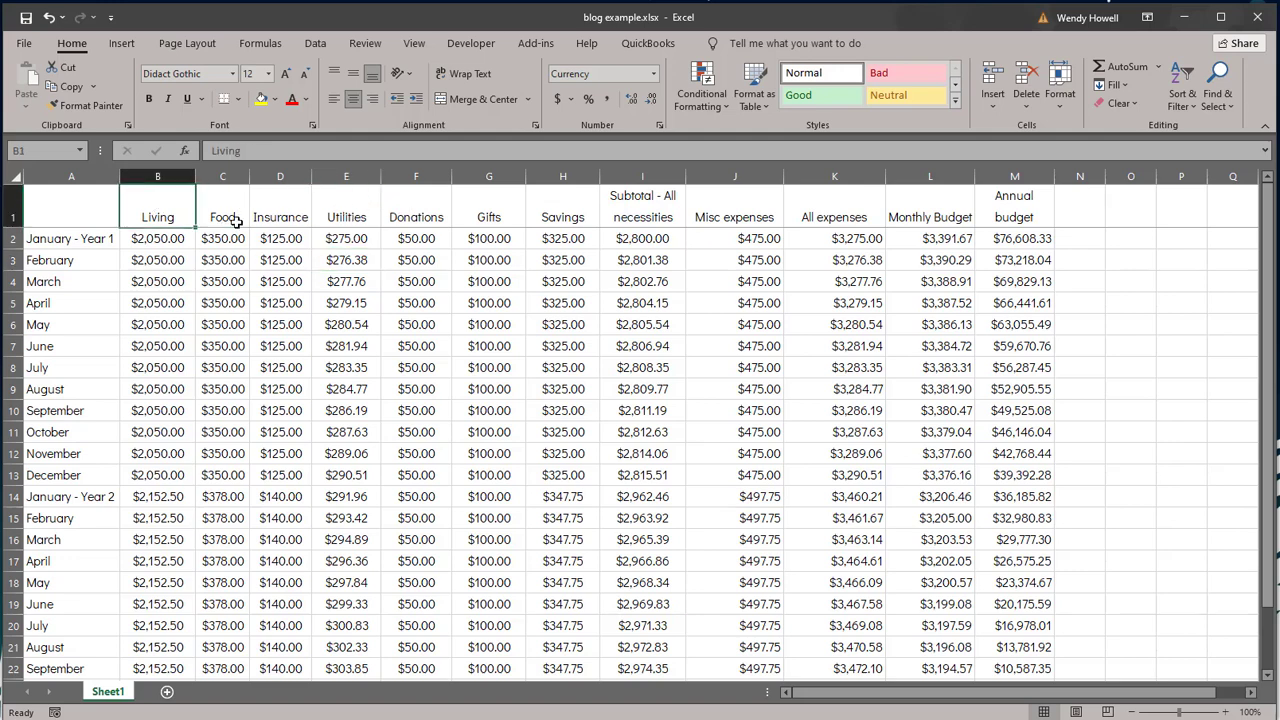
{"action": "left_click", "coordinate": [433, 202]}
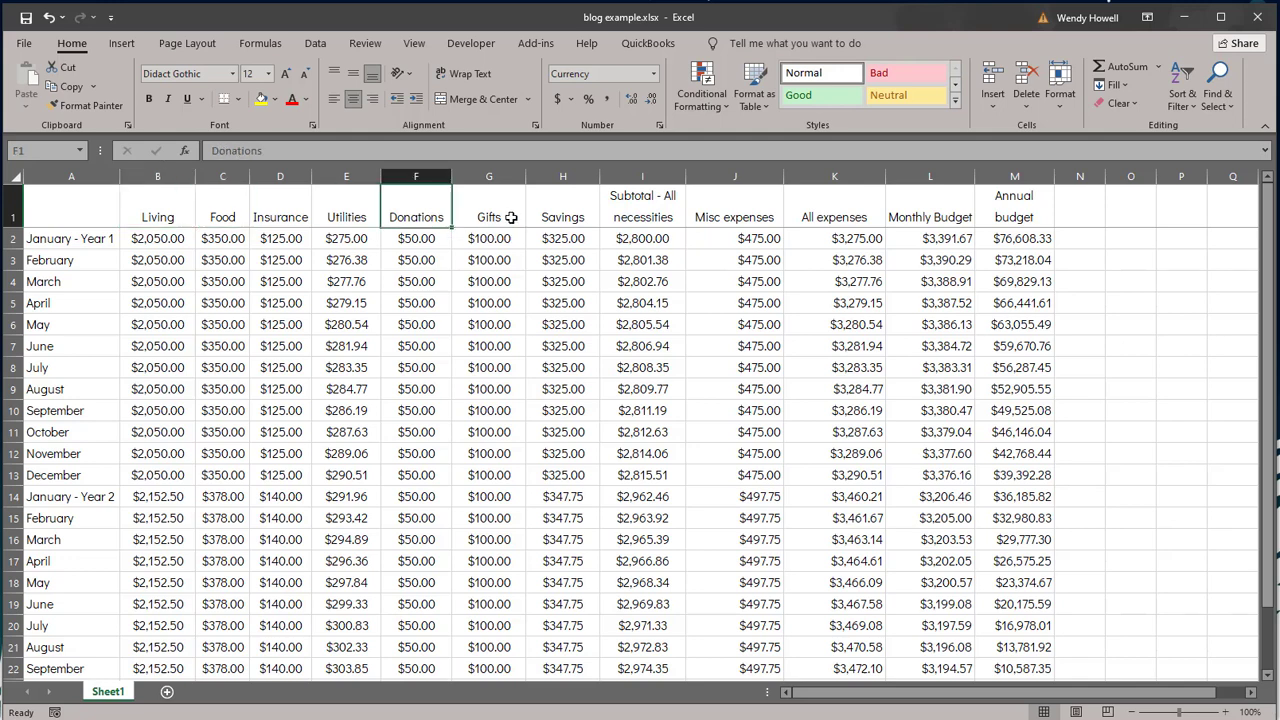
{"action": "left_click", "coordinate": [510, 216]}
{"action": "left_click", "coordinate": [567, 211]}
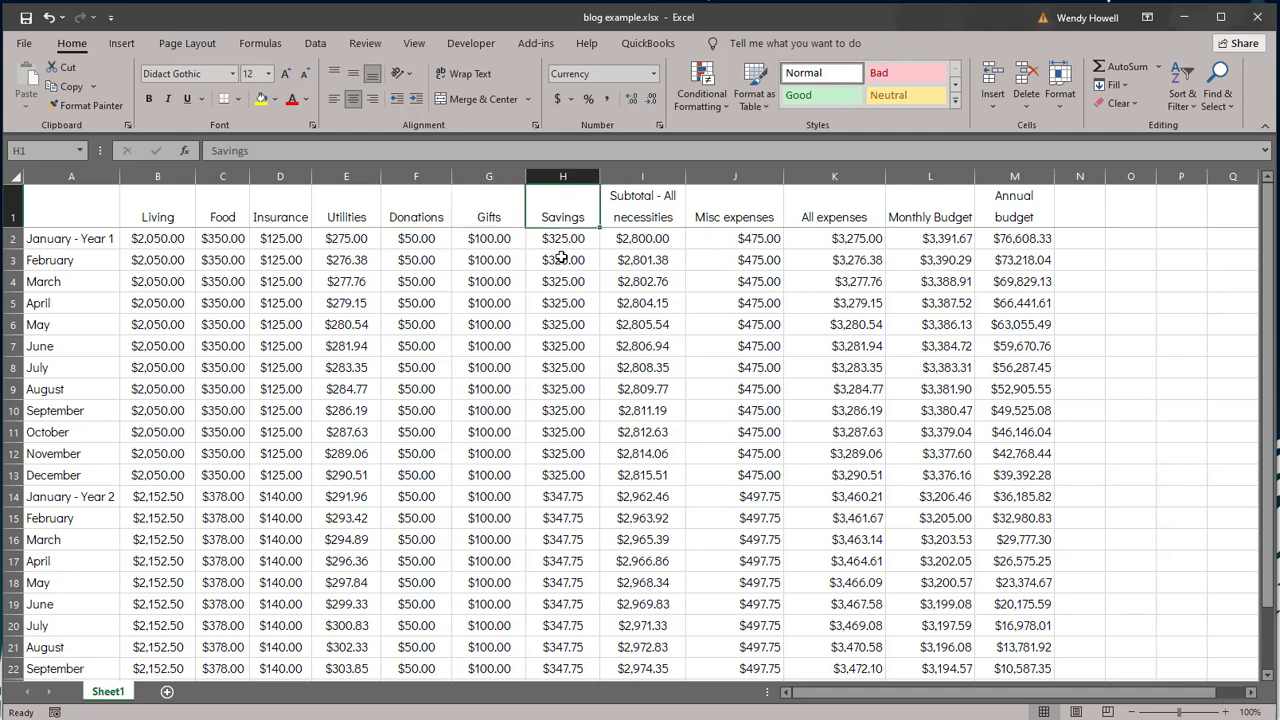
{"action": "left_click", "coordinate": [653, 212]}
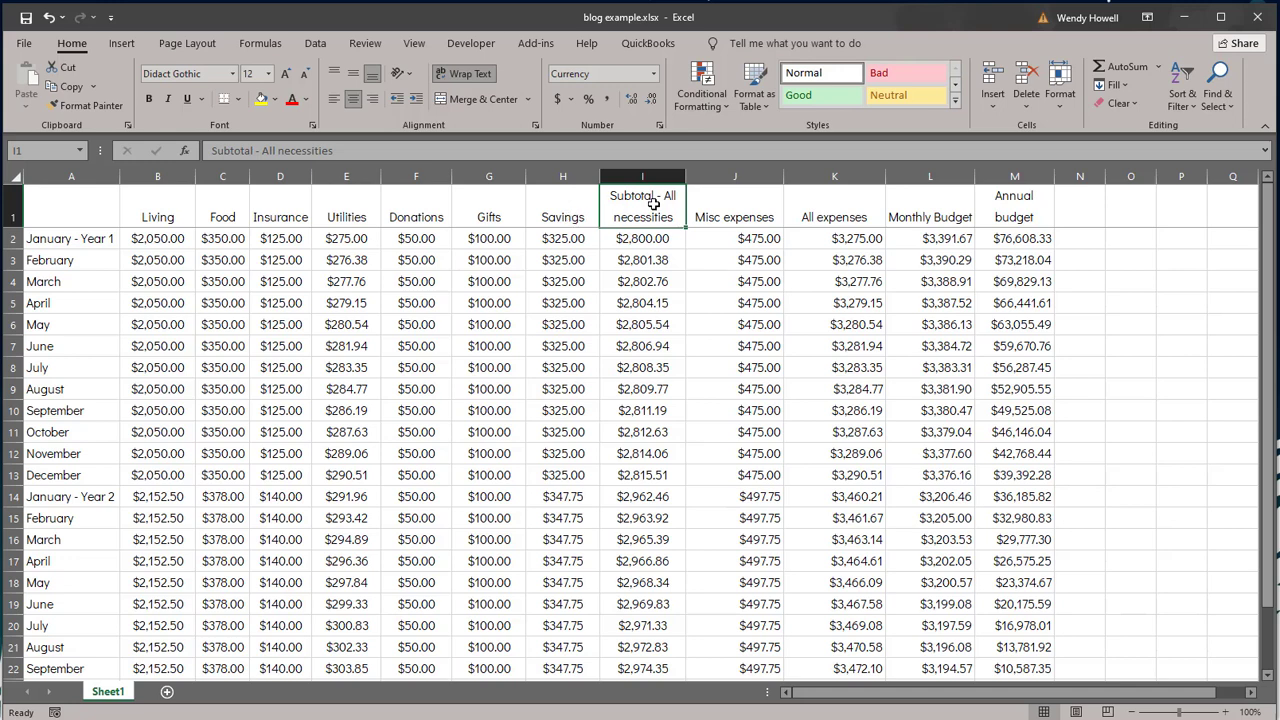
Step: Inspect the first subtotal, Misc expenses, All expenses and Monthly Budget formulas, plus the last Monthly Budget
{"action": "left_click", "coordinate": [645, 238]}
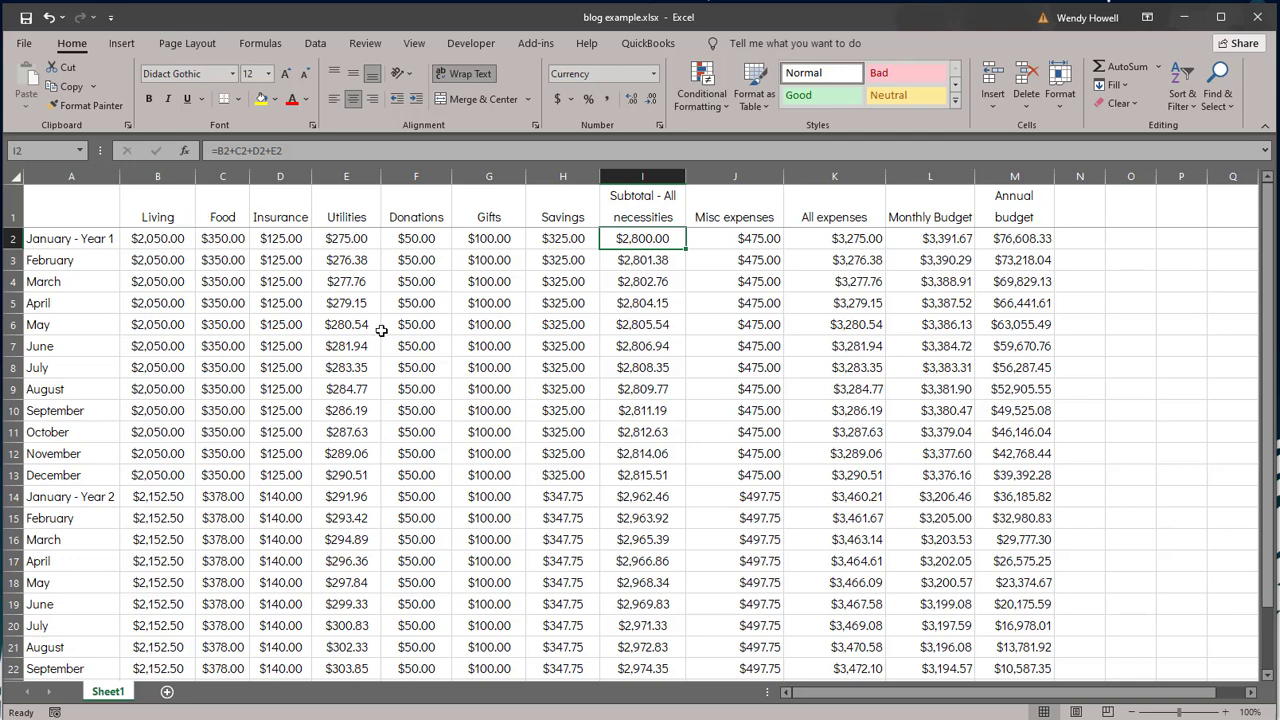
{"action": "left_click", "coordinate": [735, 216]}
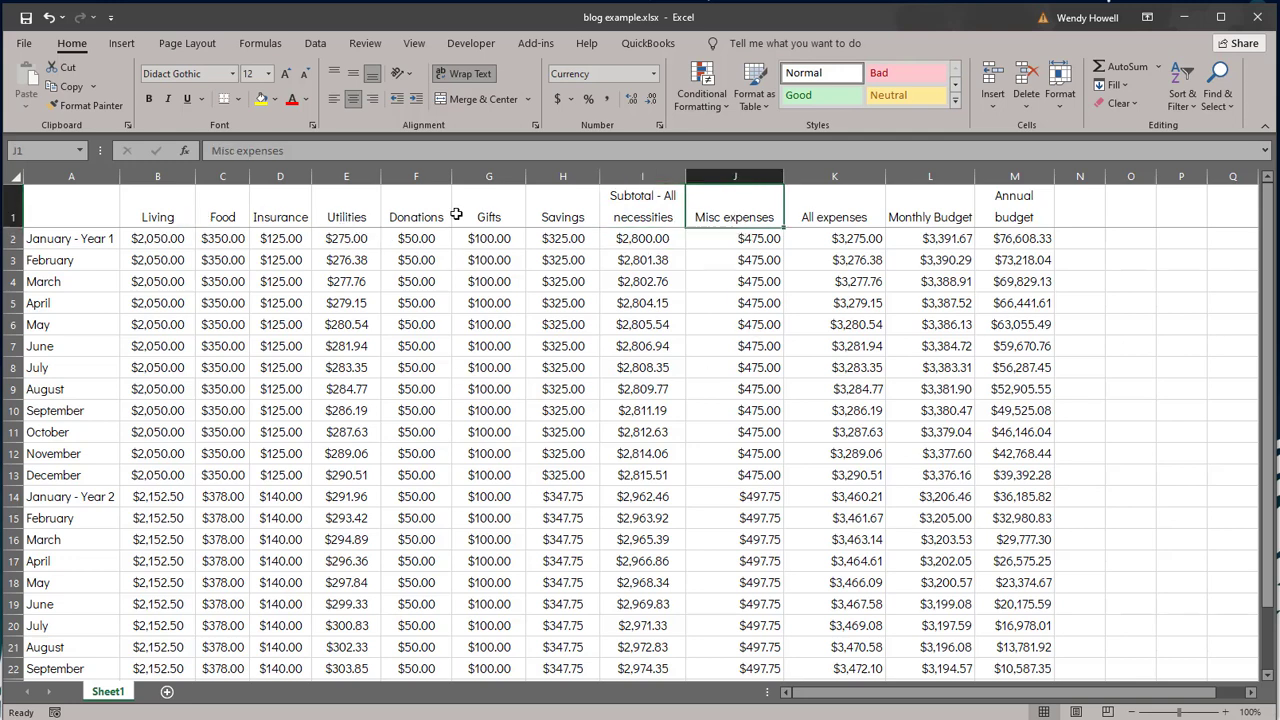
{"action": "left_click", "coordinate": [837, 211]}
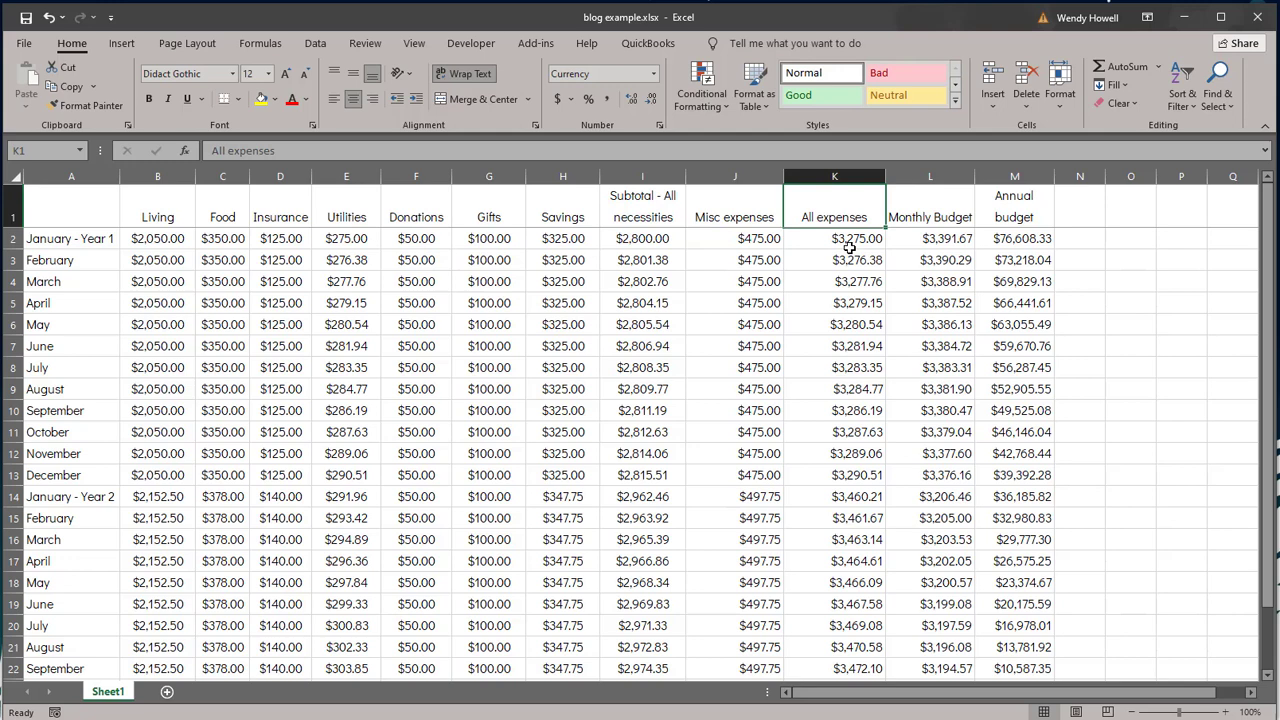
{"action": "left_click", "coordinate": [771, 243]}
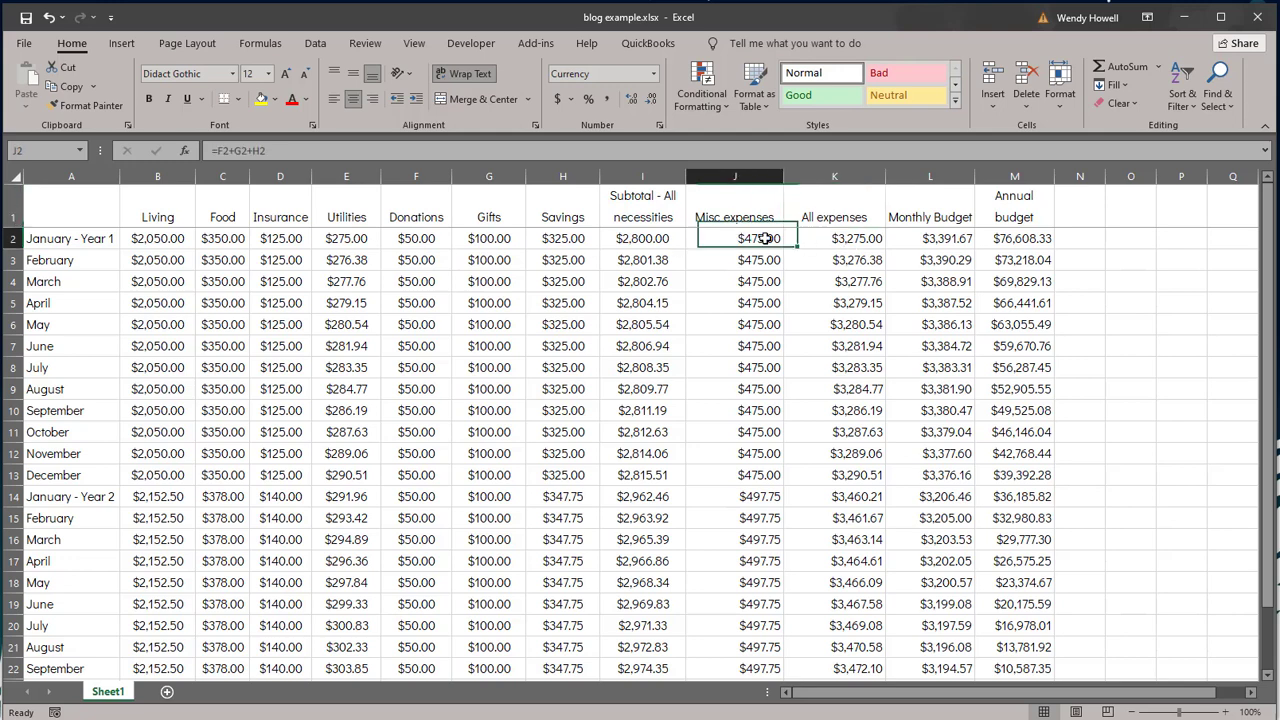
{"action": "left_click", "coordinate": [809, 241]}
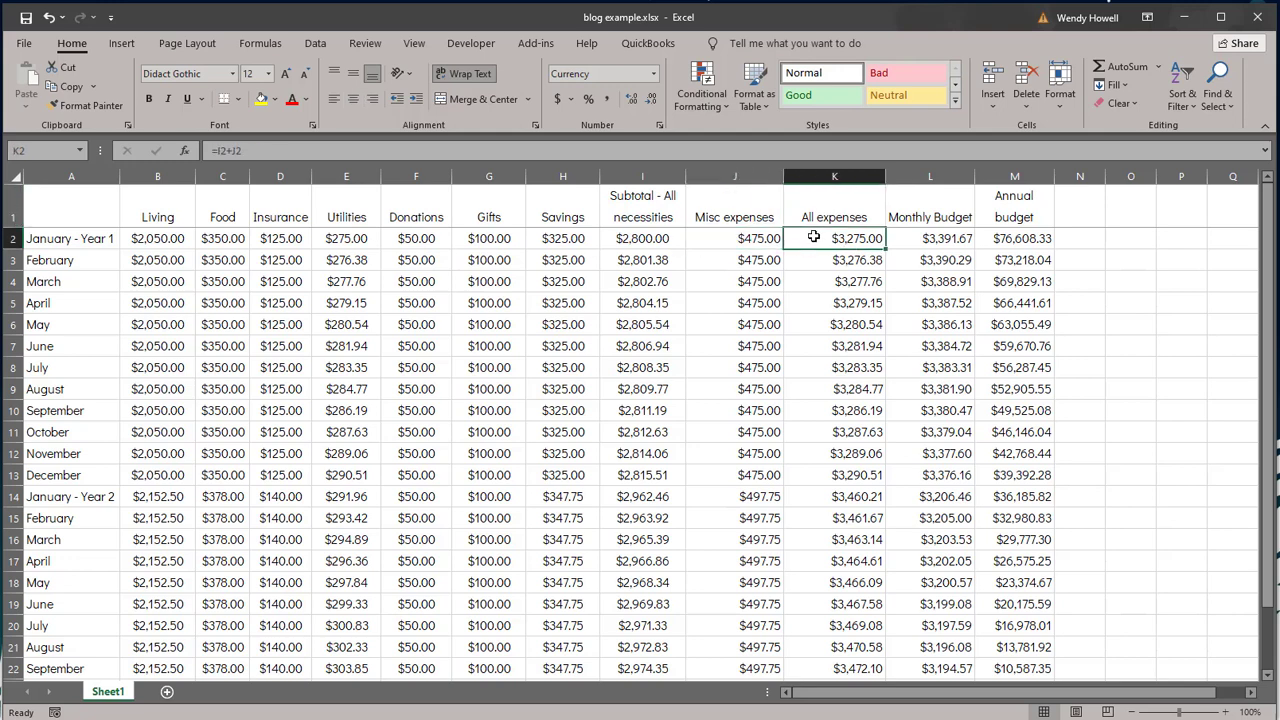
{"action": "left_click", "coordinate": [949, 217]}
{"action": "left_click", "coordinate": [957, 245]}
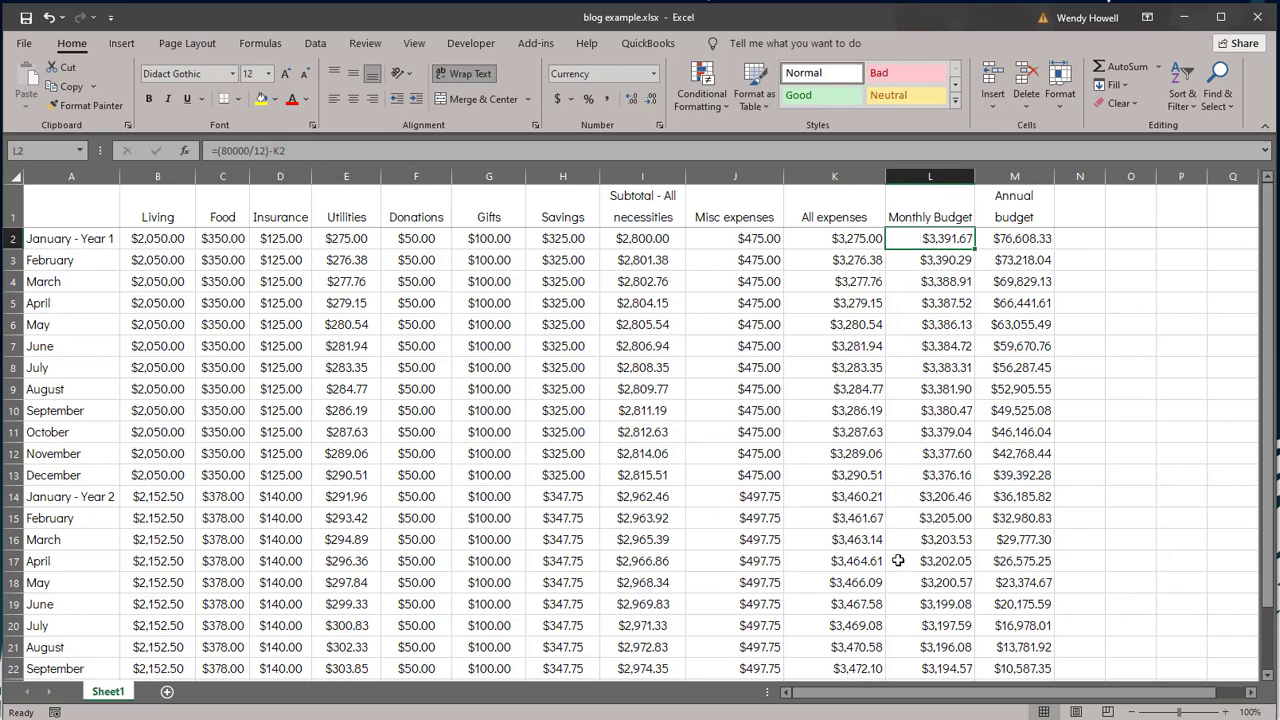
{"action": "scroll", "coordinate": [903, 598], "scroll_direction": "down", "scroll_amount": 3}
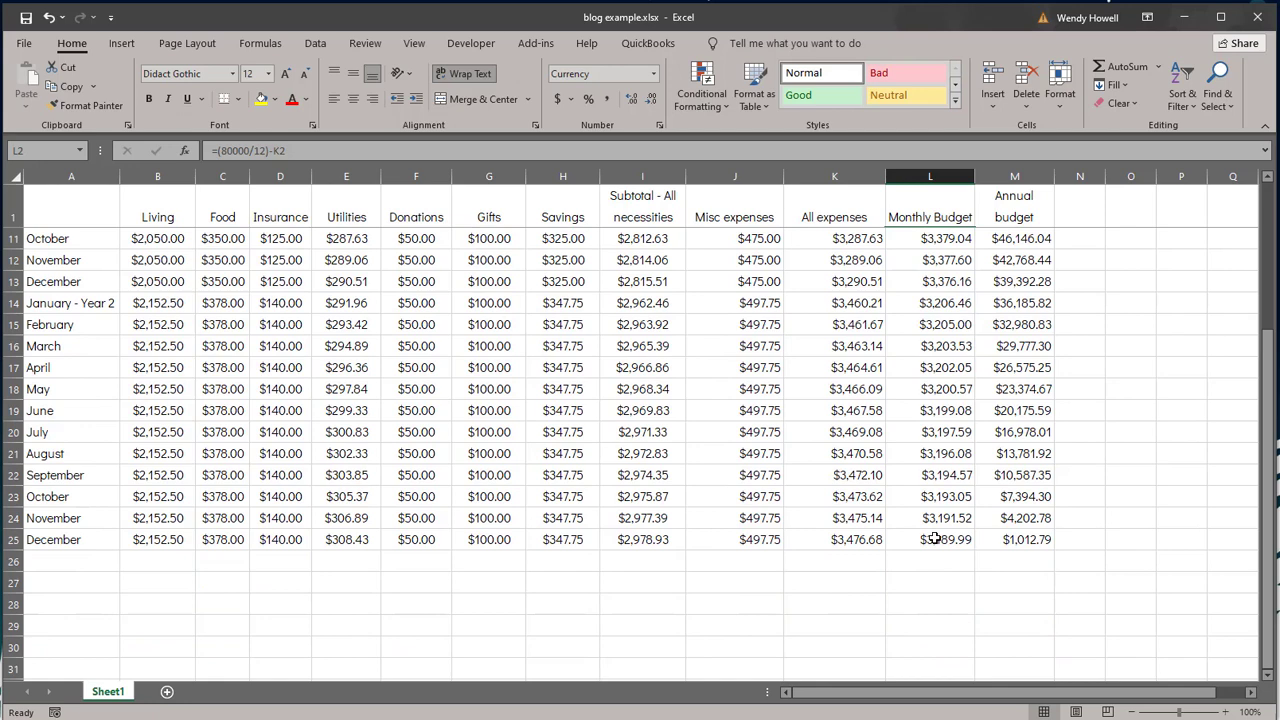
{"action": "left_click", "coordinate": [945, 540]}
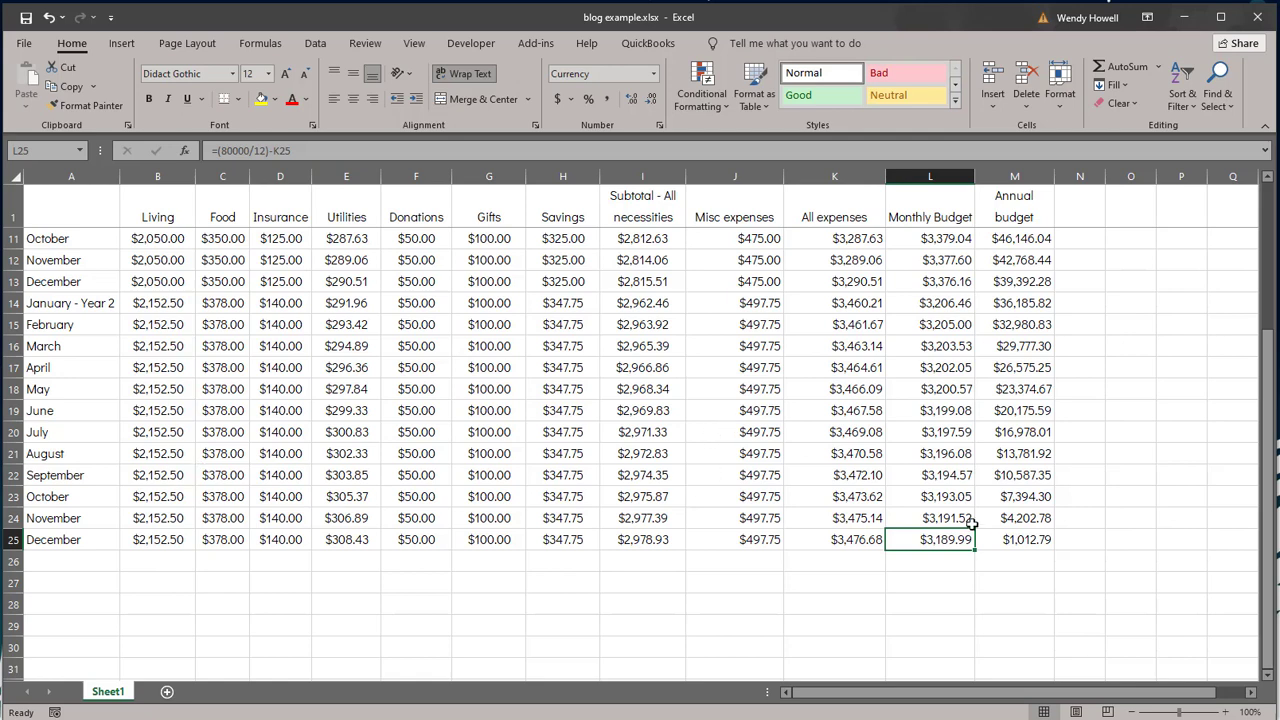
{"action": "scroll", "coordinate": [941, 548], "scroll_direction": "up", "scroll_amount": 3}
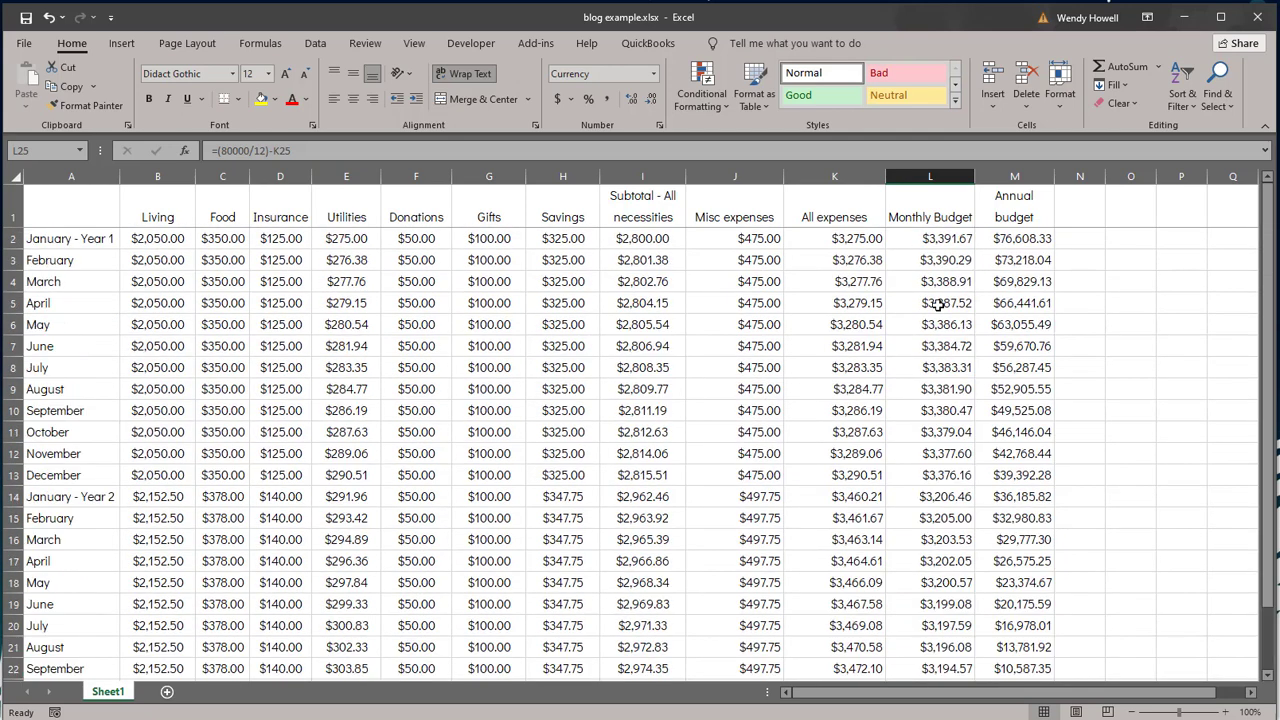
Step: Change the first Annual budget formula in M2 to =80000-K2, giving $76,725.00
{"action": "left_click", "coordinate": [1026, 240]}
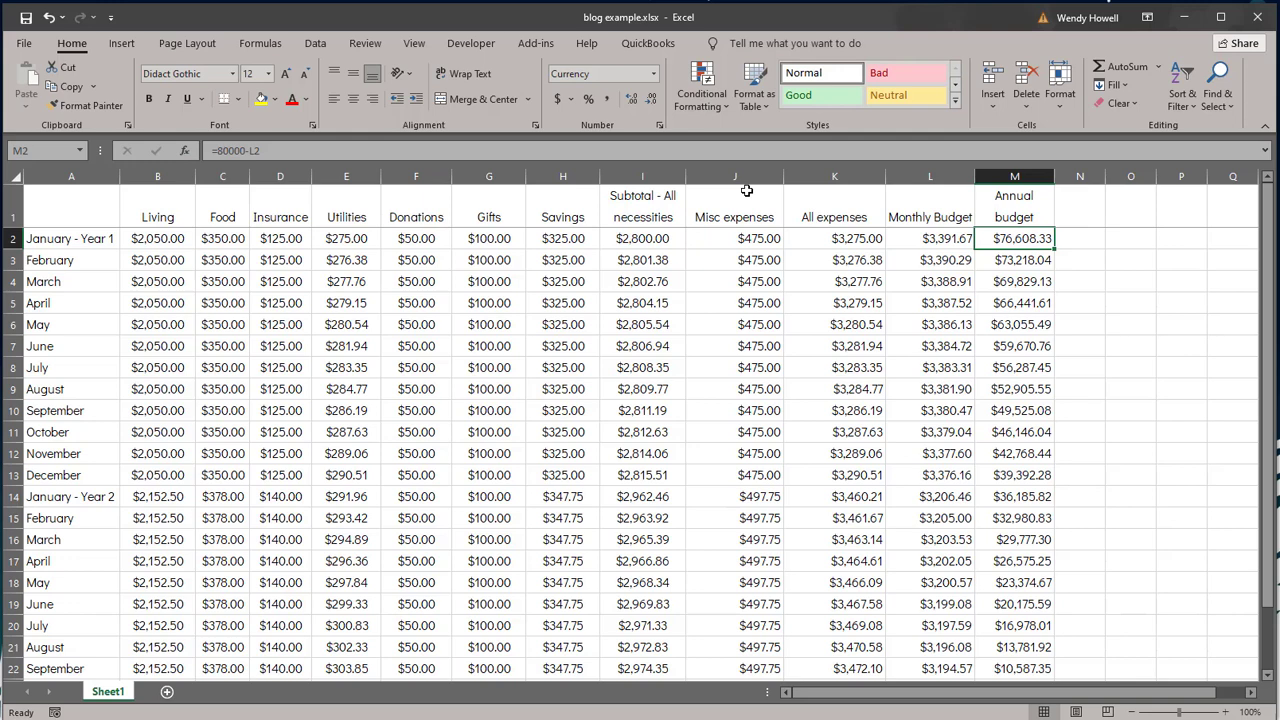
{"action": "left_click", "coordinate": [840, 238]}
{"action": "key", "text": "Return"}
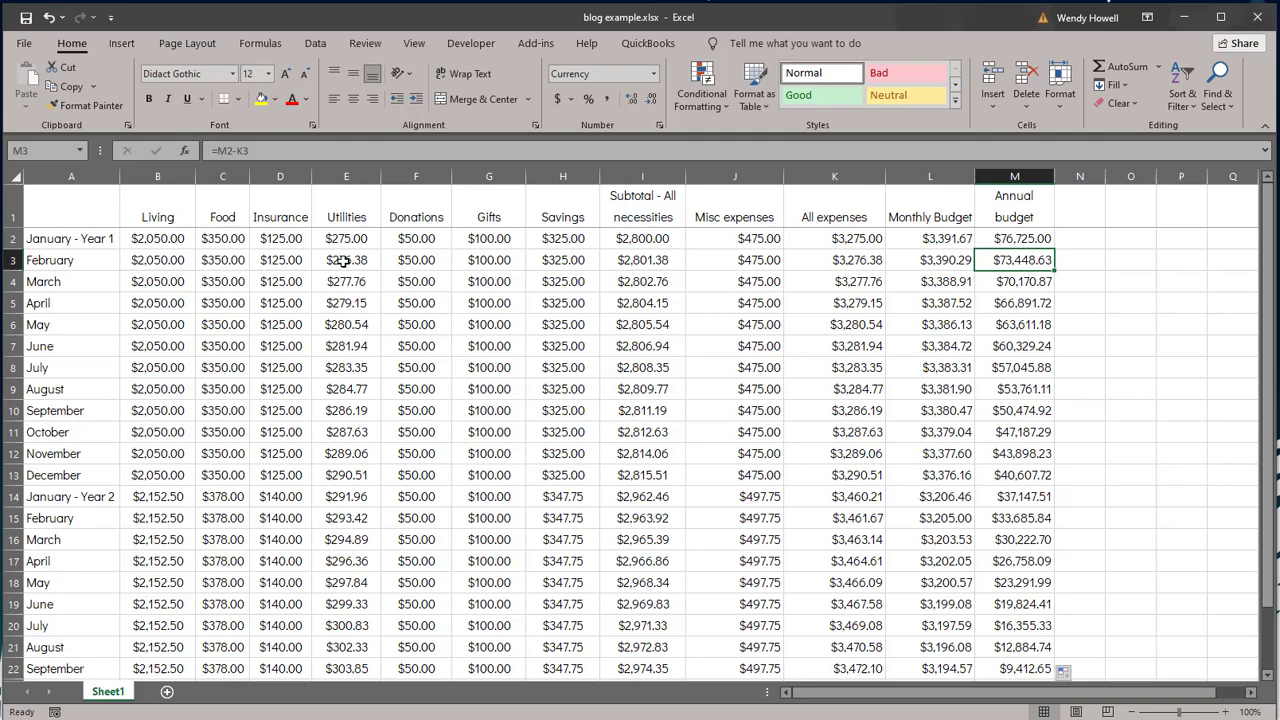
{"action": "right_click", "coordinate": [294, 176]}
{"action": "key", "text": "Escape"}
{"action": "right_click", "coordinate": [420, 177]}
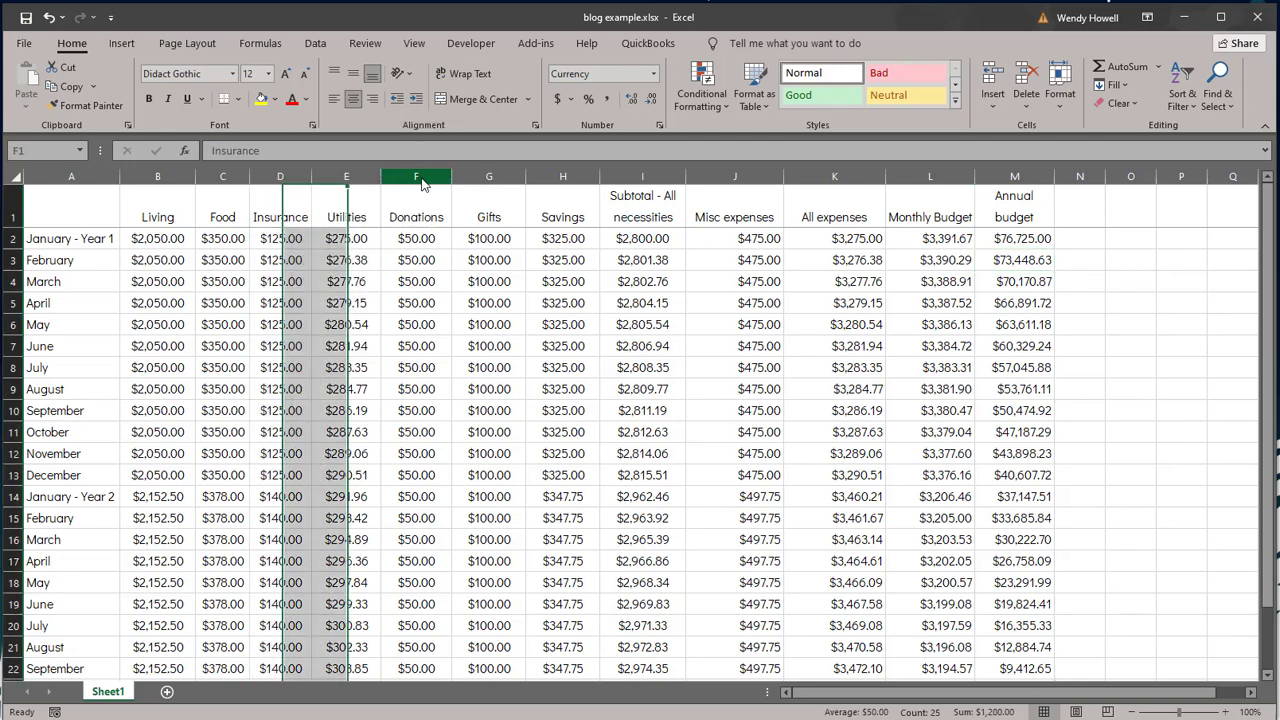
{"action": "key", "text": "Escape"}
{"action": "right_click", "coordinate": [496, 178]}
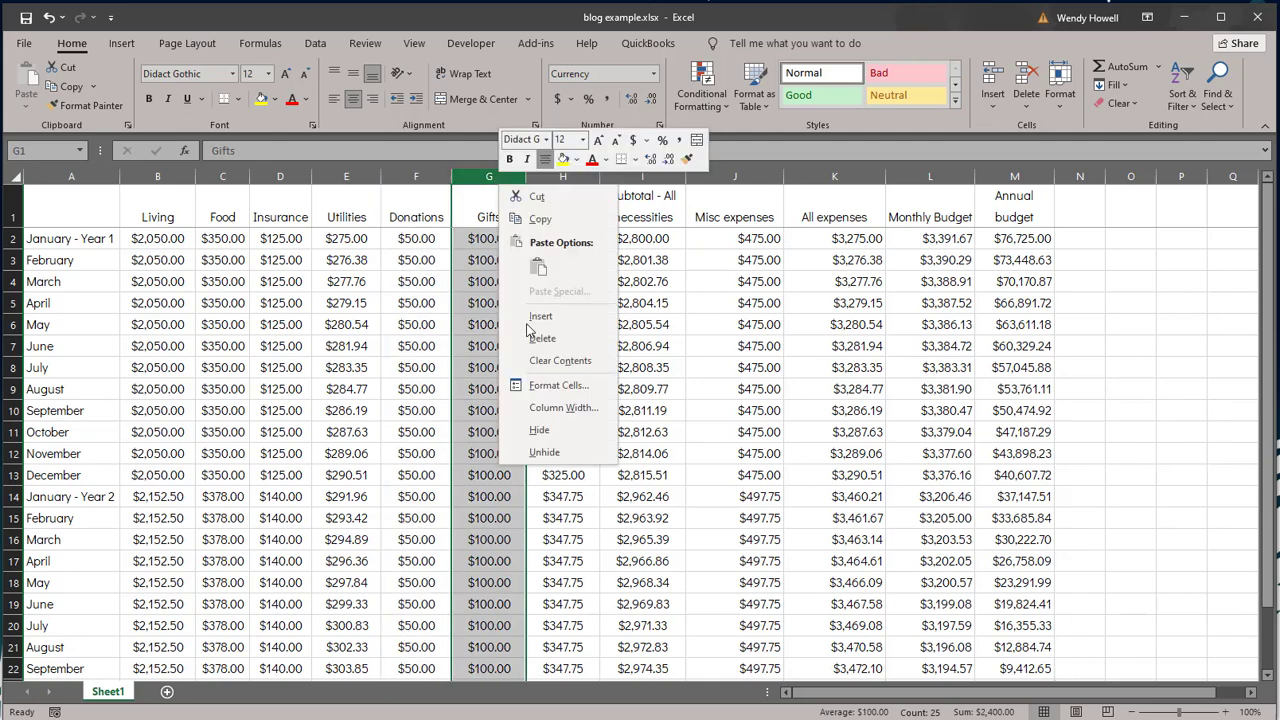
{"action": "left_click", "coordinate": [541, 339]}
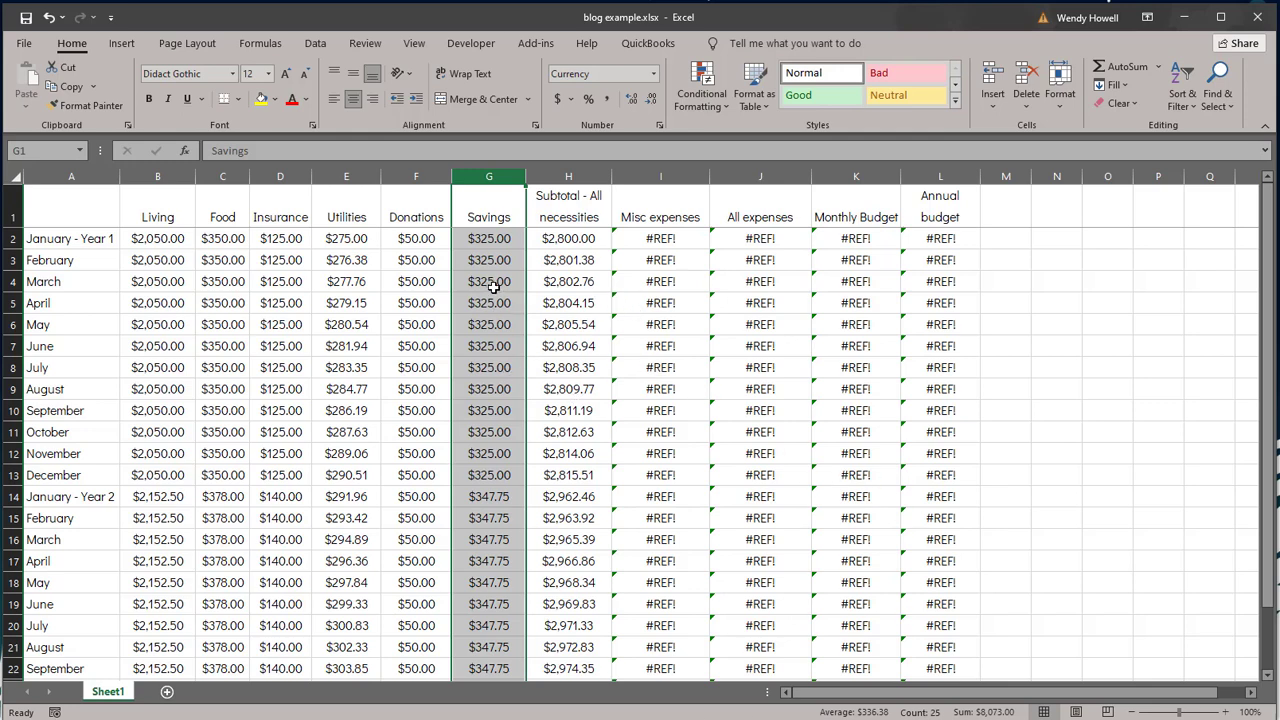
{"action": "left_click", "coordinate": [647, 327]}
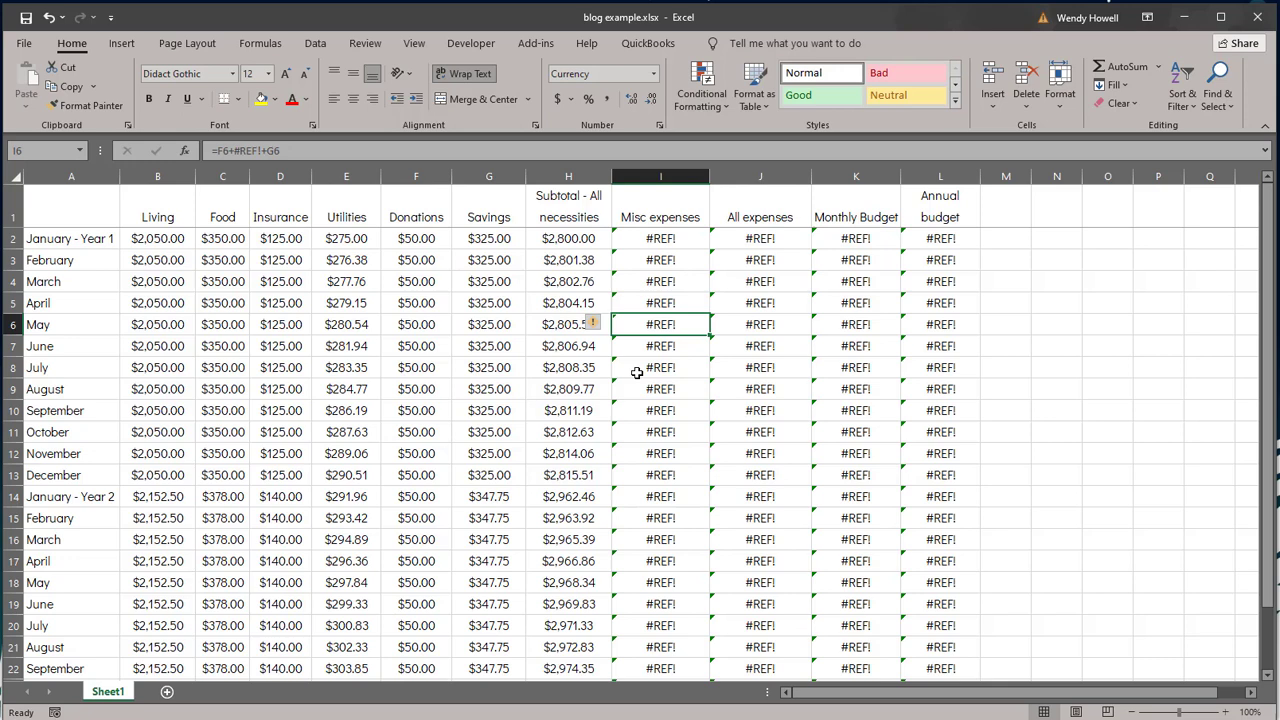
{"action": "key", "text": "ctrl+z"}
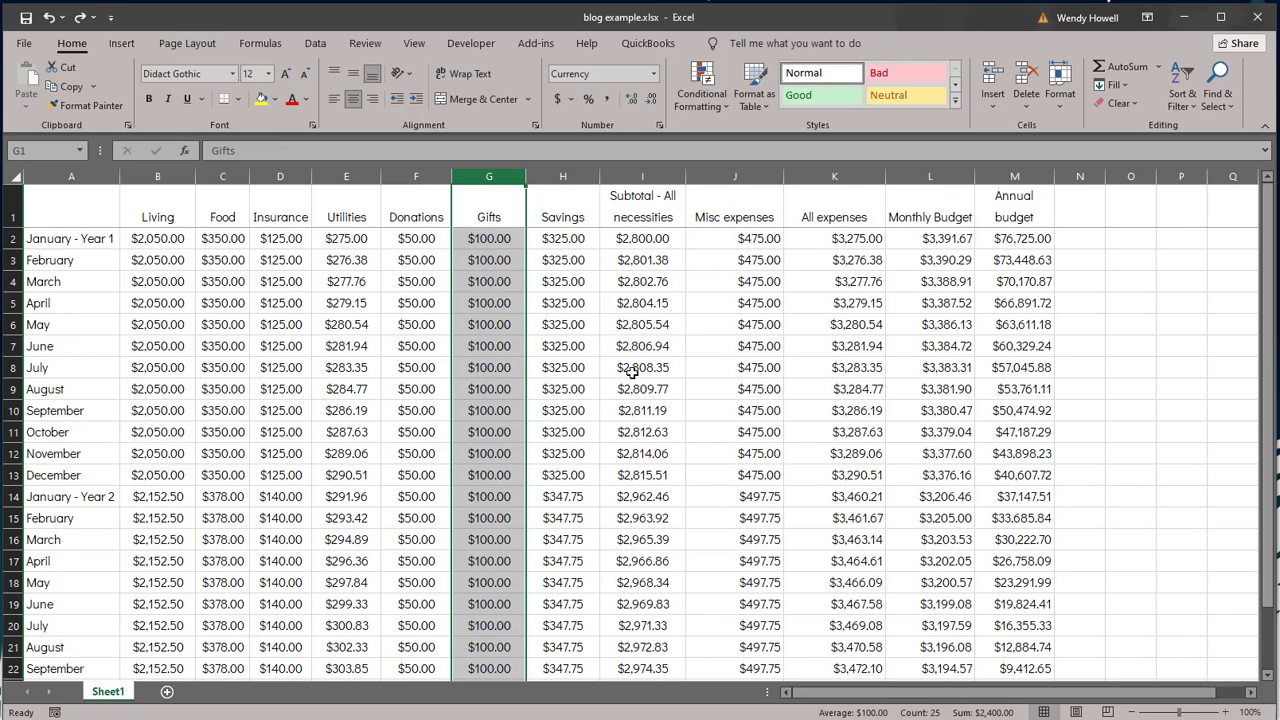
{"action": "left_click", "coordinate": [665, 307]}
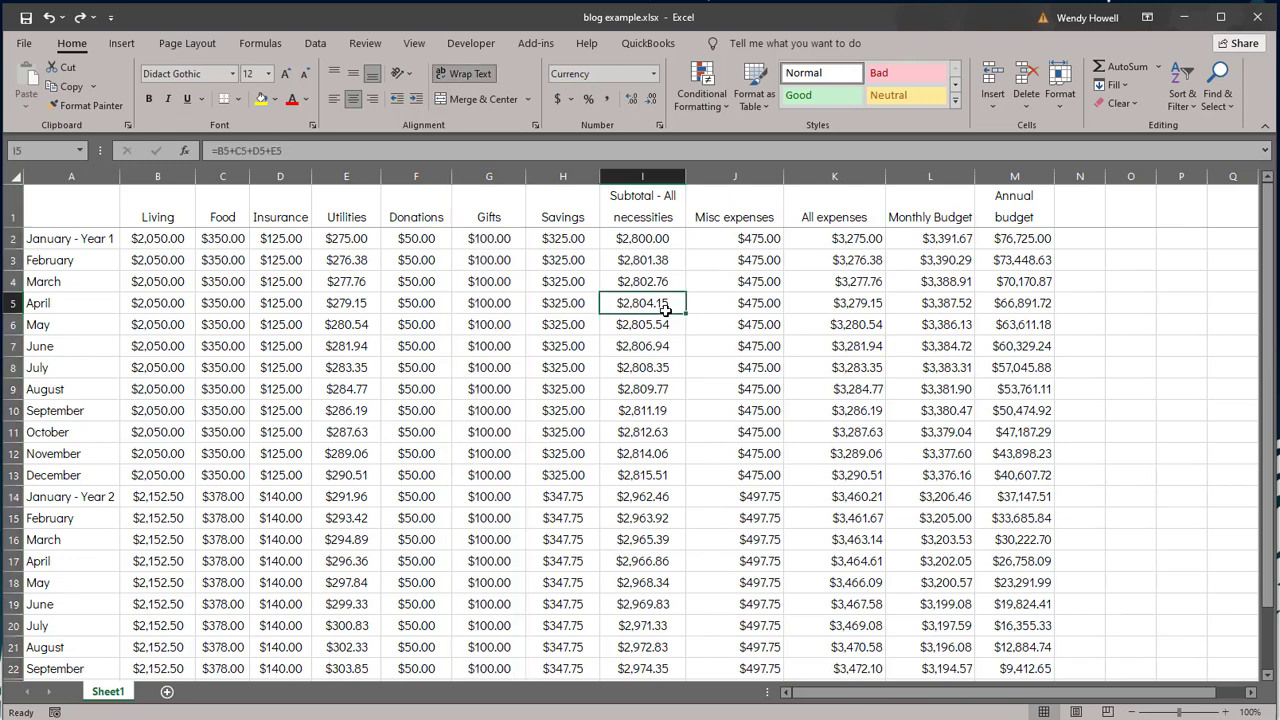
Step: Hide the Living, Food, Insurance and Utilities columns
{"action": "right_click", "coordinate": [168, 177]}
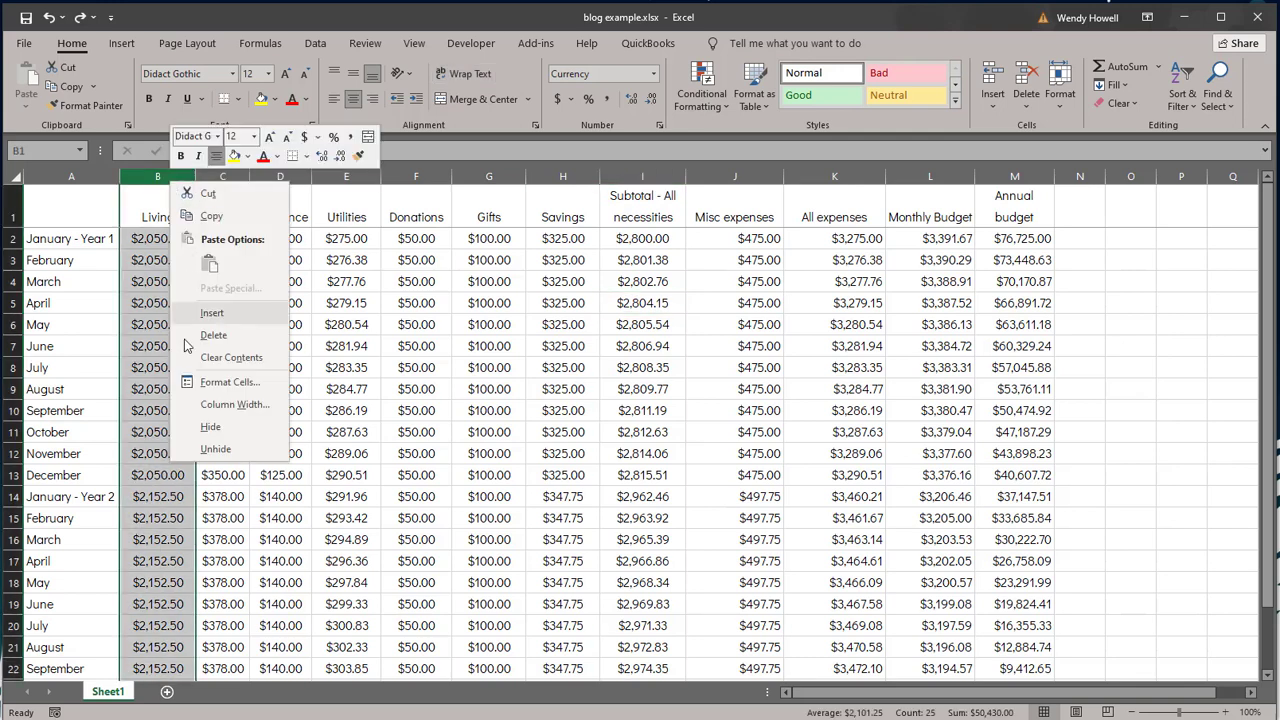
{"action": "left_click", "coordinate": [180, 425]}
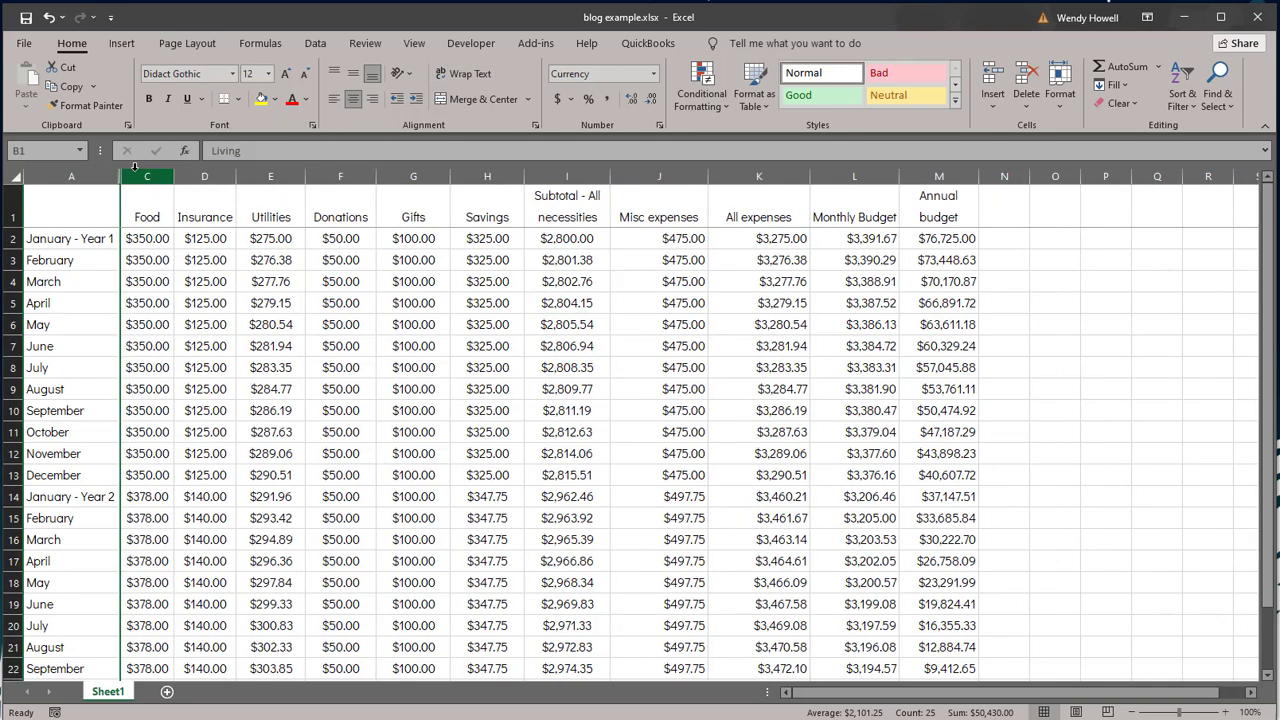
{"action": "right_click", "coordinate": [139, 176]}
{"action": "left_click", "coordinate": [160, 421]}
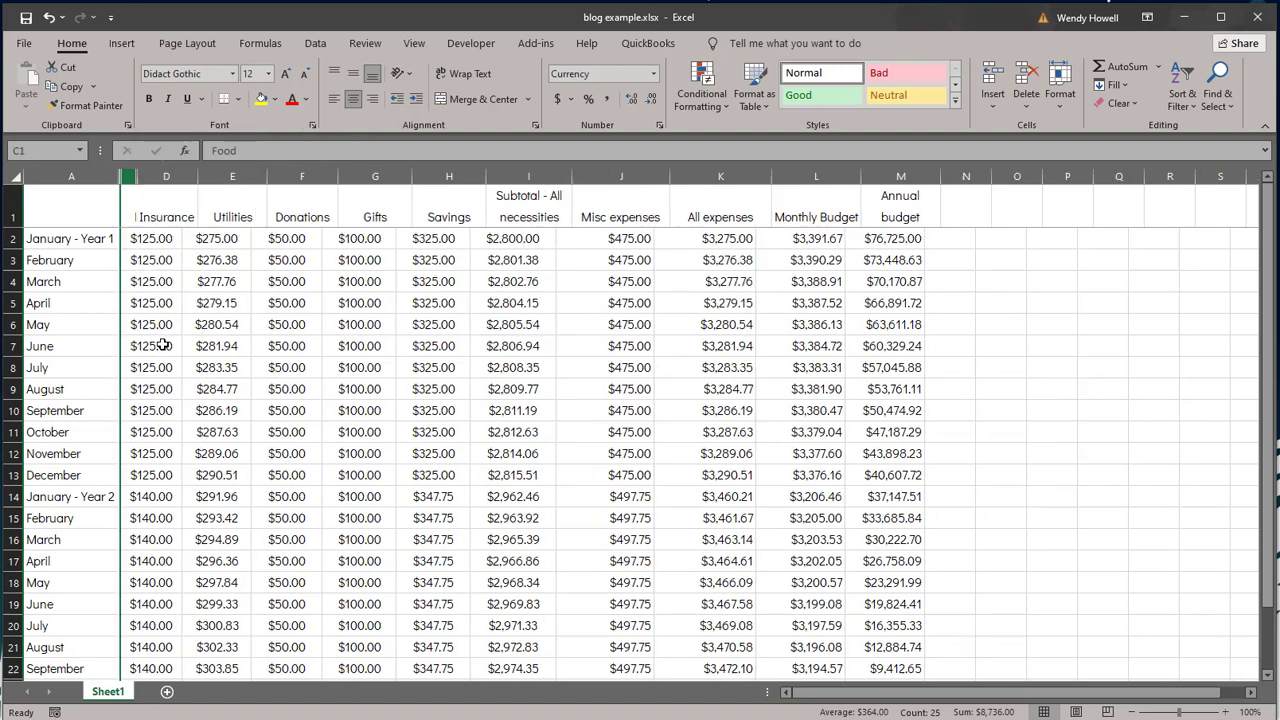
{"action": "right_click", "coordinate": [161, 177]}
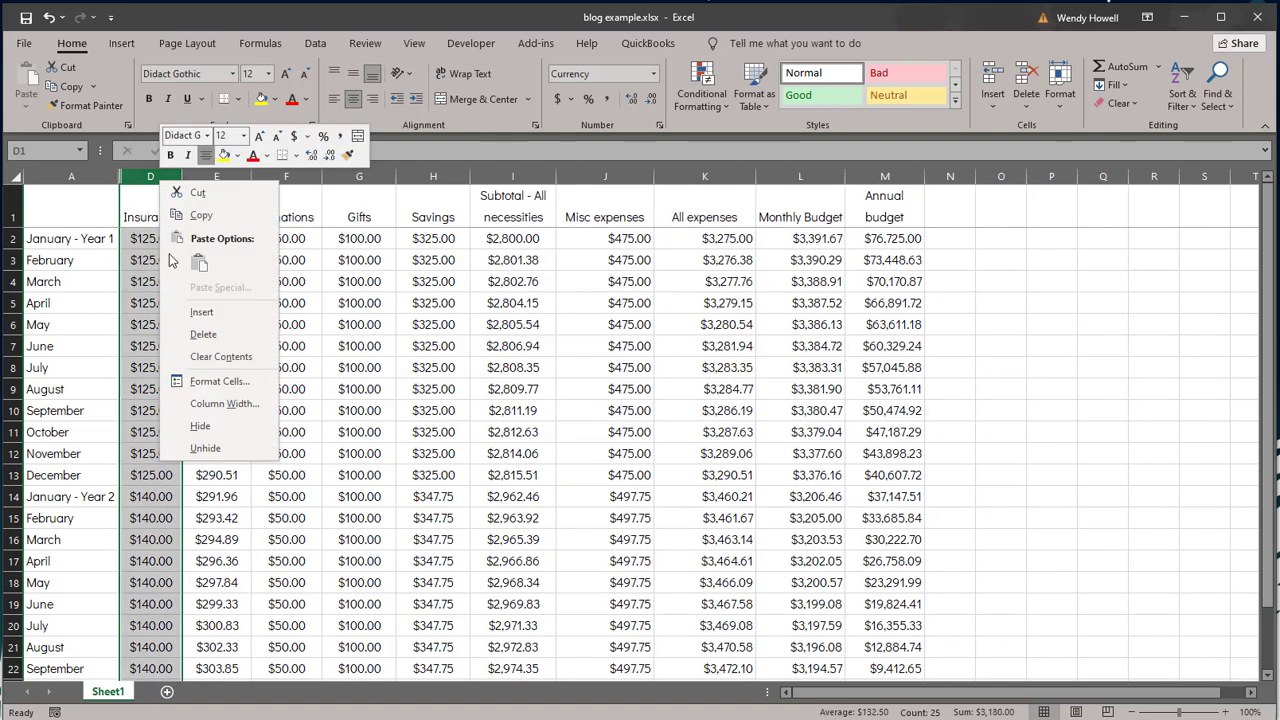
{"action": "left_click", "coordinate": [182, 425]}
{"action": "right_click", "coordinate": [157, 176]}
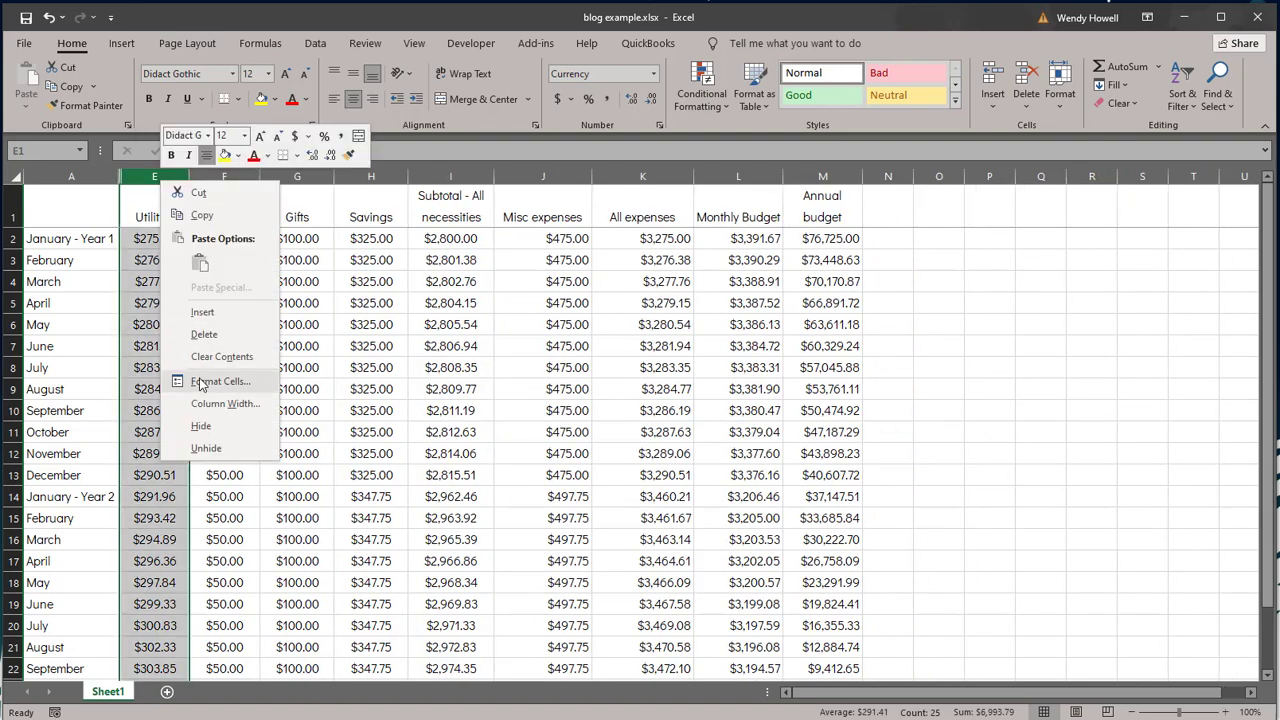
{"action": "left_click", "coordinate": [190, 425]}
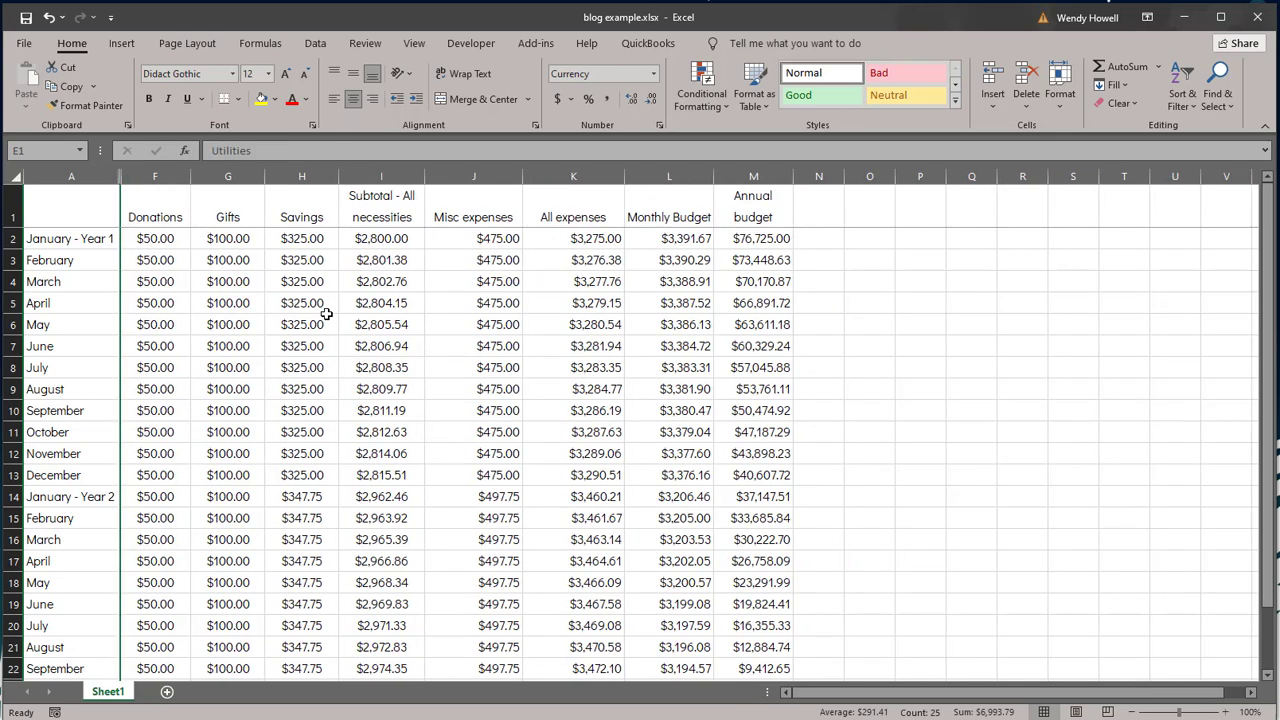
Step: Check the first subtotal formula and hide columns F and G
{"action": "left_click", "coordinate": [395, 245]}
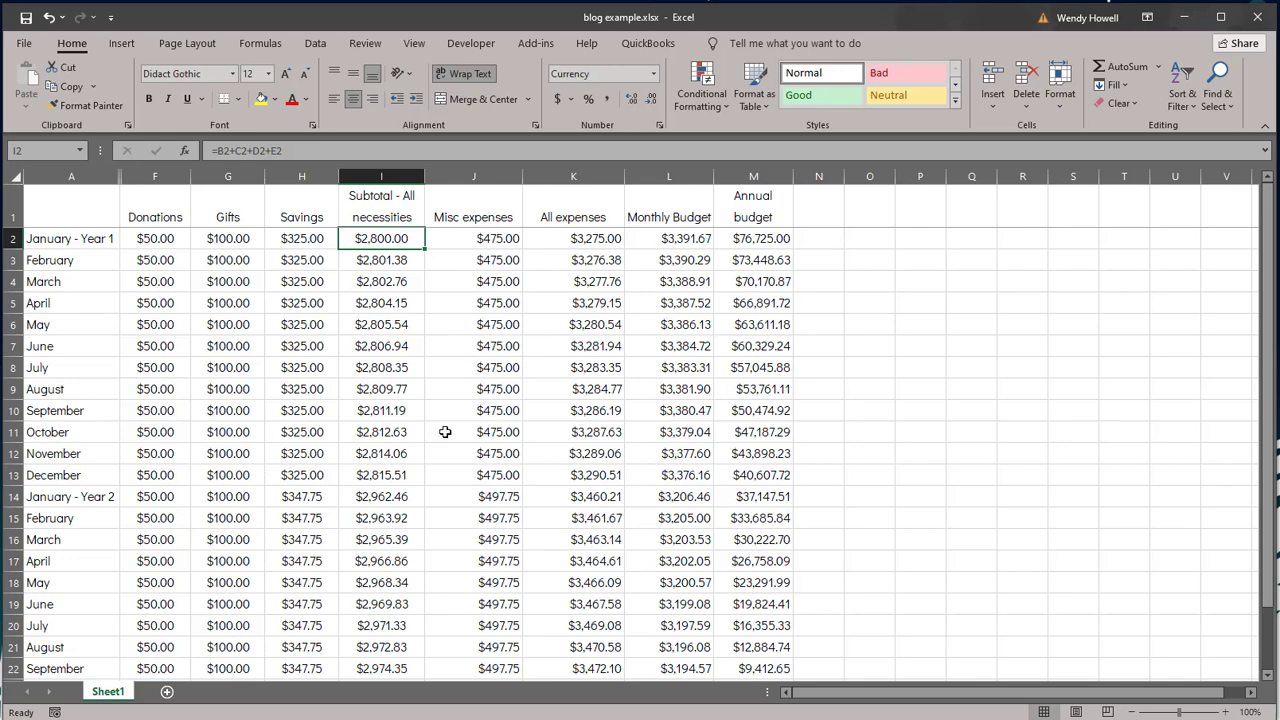
{"action": "right_click", "coordinate": [160, 180]}
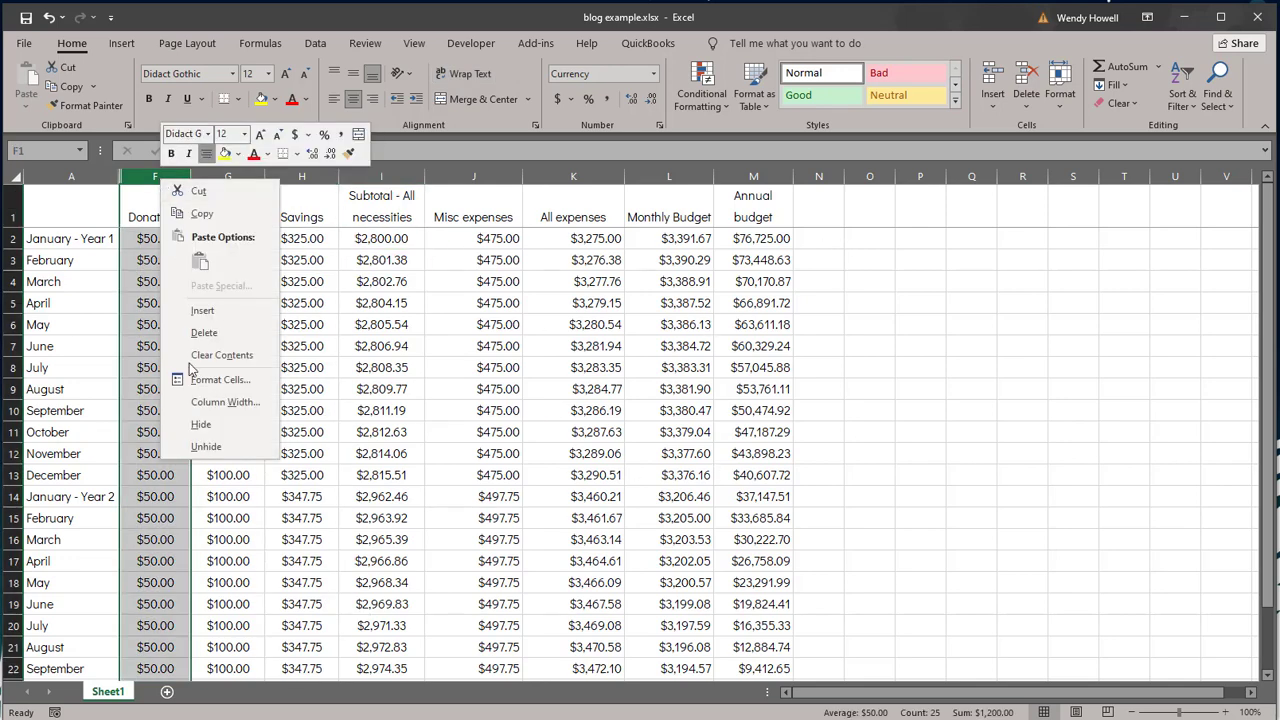
{"action": "left_click", "coordinate": [201, 424]}
{"action": "right_click", "coordinate": [157, 178]}
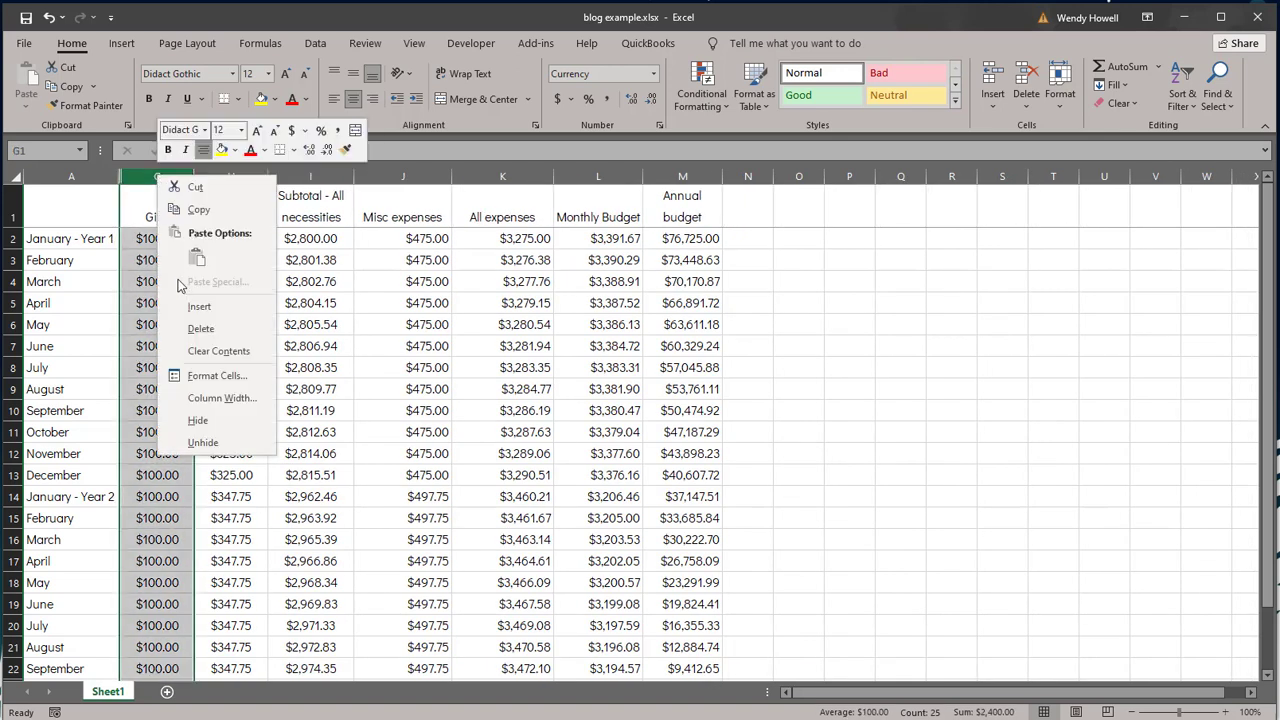
{"action": "left_click", "coordinate": [197, 420]}
{"action": "right_click", "coordinate": [155, 180]}
{"action": "left_click", "coordinate": [155, 180]}
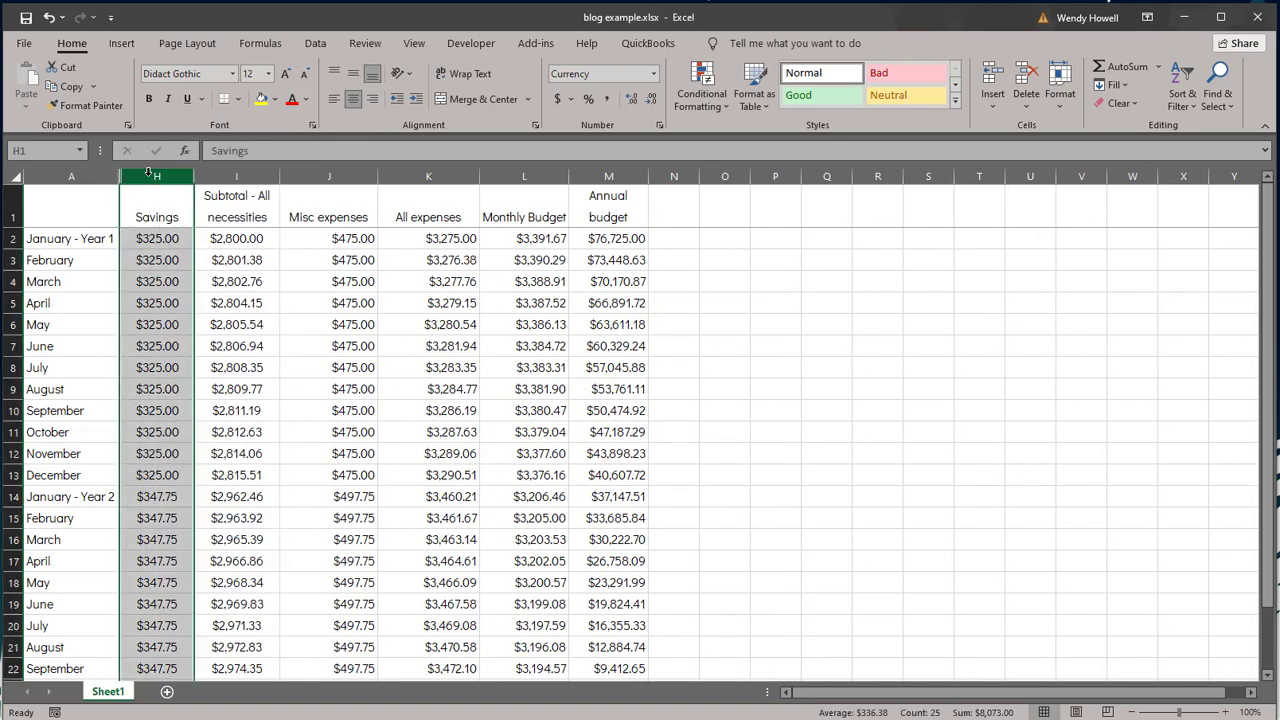
{"action": "right_click", "coordinate": [155, 178]}
{"action": "left_click", "coordinate": [353, 266]}
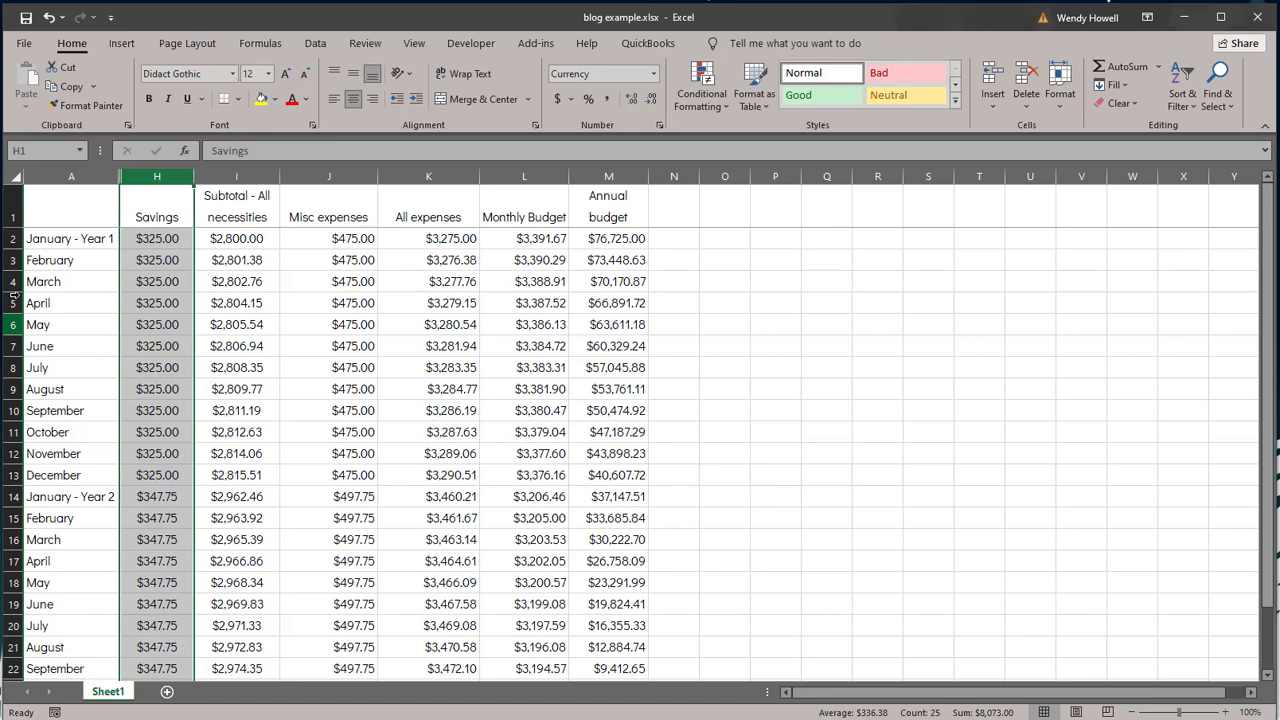
Step: Hide the Savings column
{"action": "right_click", "coordinate": [141, 231]}
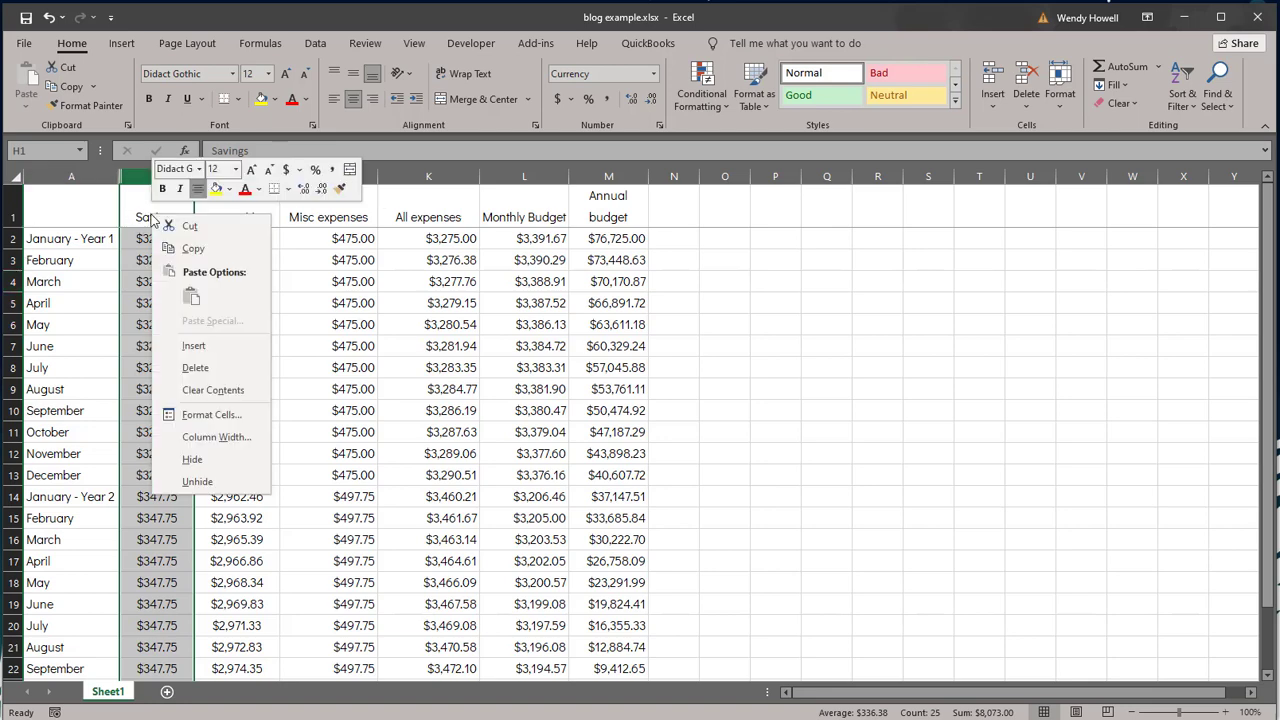
{"action": "key", "text": "Escape"}
{"action": "left_click", "coordinate": [144, 228]}
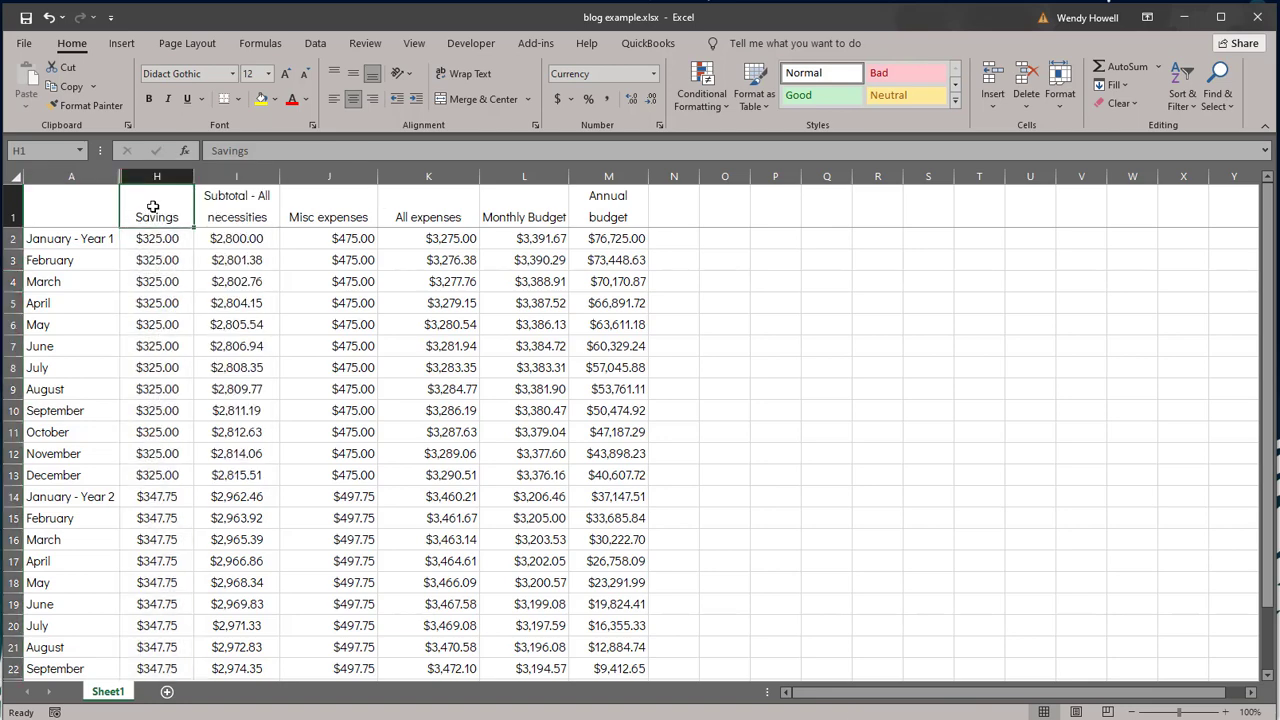
{"action": "right_click", "coordinate": [149, 202]}
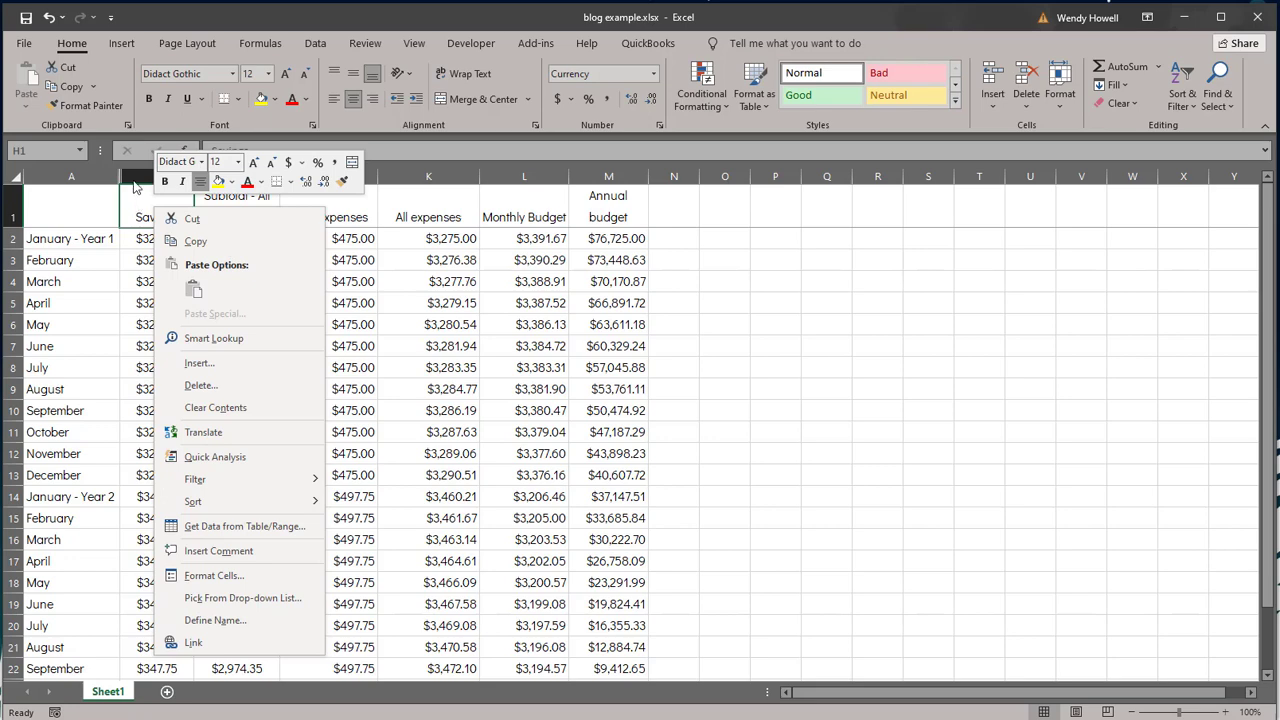
{"action": "key", "text": "Escape"}
{"action": "left_click", "coordinate": [136, 177]}
{"action": "right_click", "coordinate": [137, 178]}
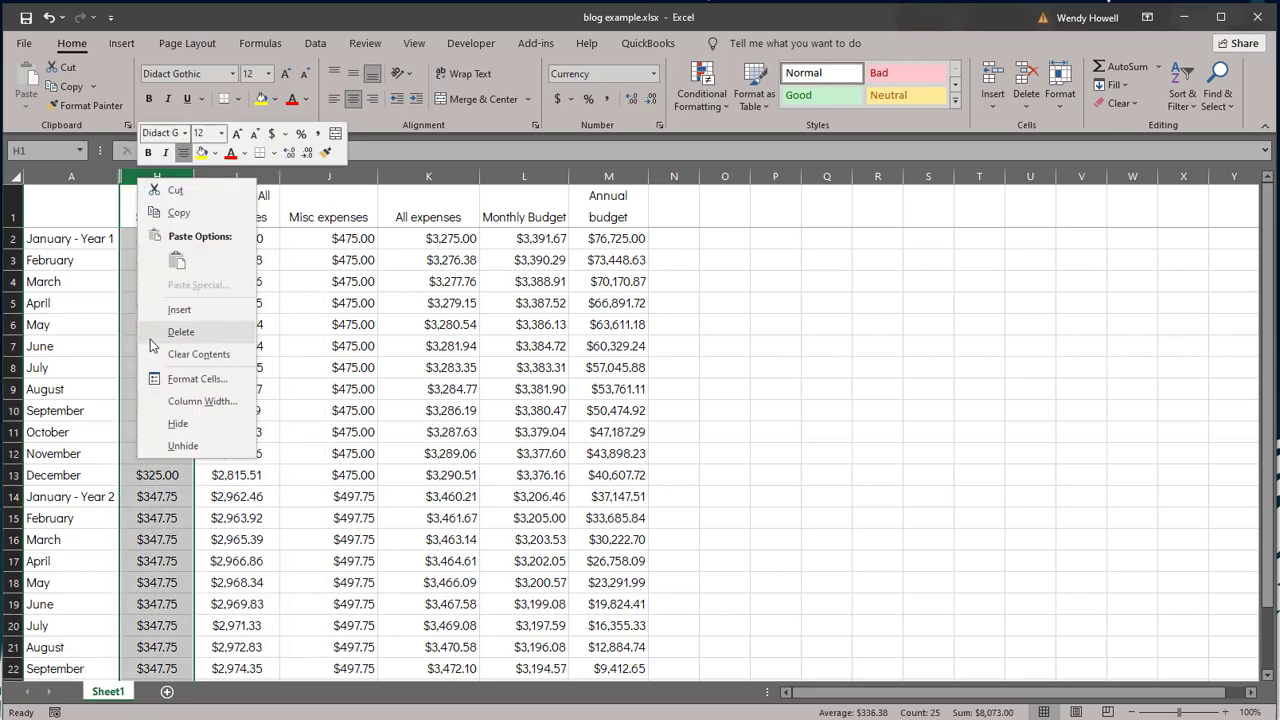
{"action": "left_click", "coordinate": [150, 426]}
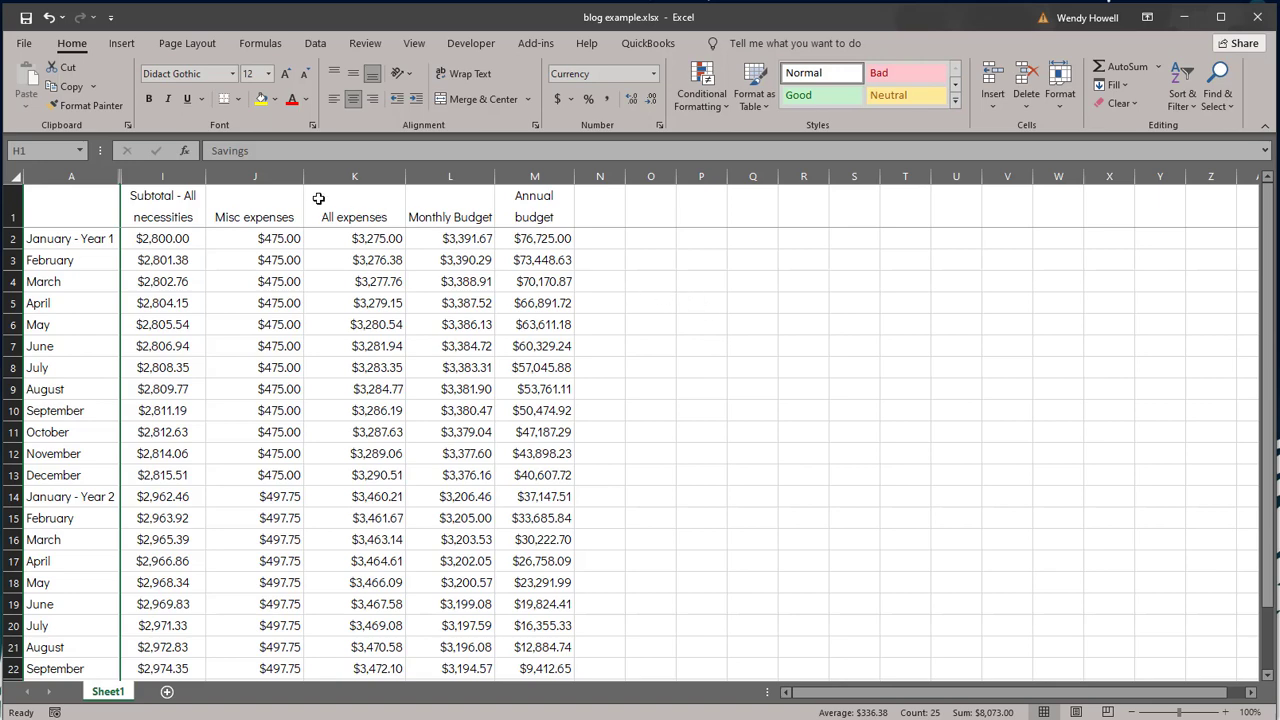
Step: Hide the Misc expenses and All expenses columns together, then deselect
{"action": "left_click_drag", "start_coordinate": [270, 178], "coordinate": [313, 178]}
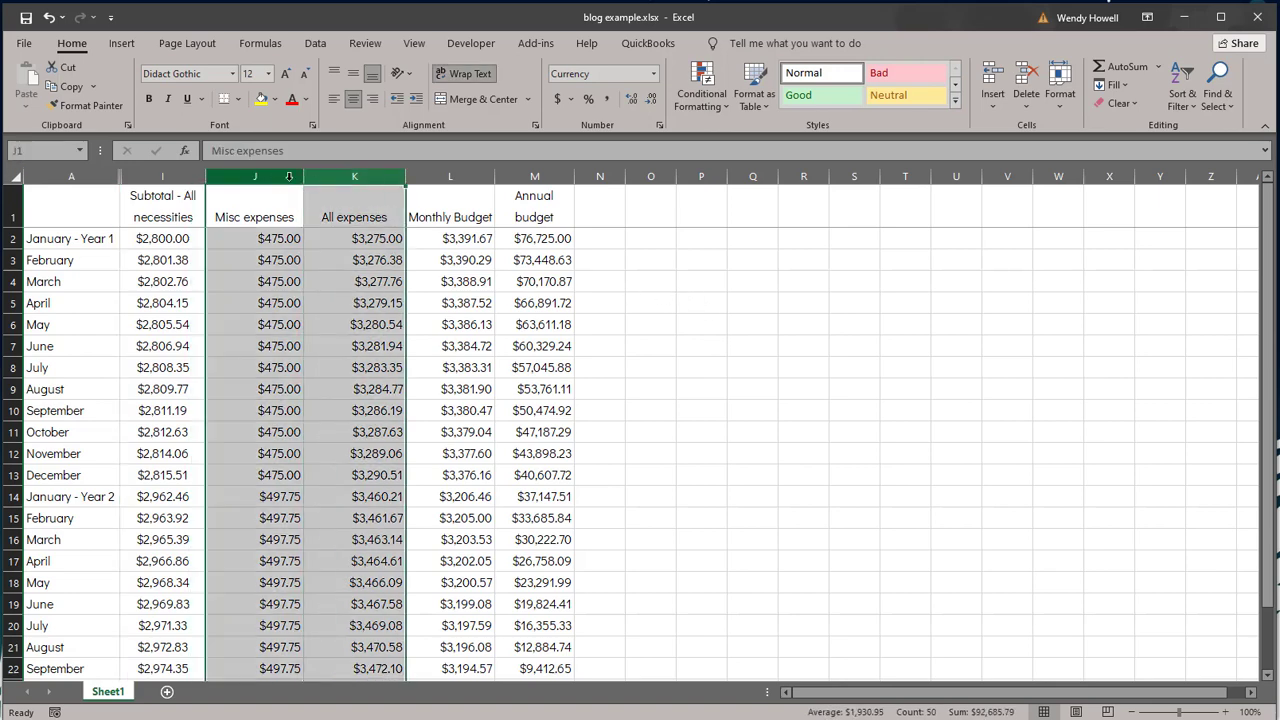
{"action": "right_click", "coordinate": [289, 176]}
{"action": "left_click", "coordinate": [312, 426]}
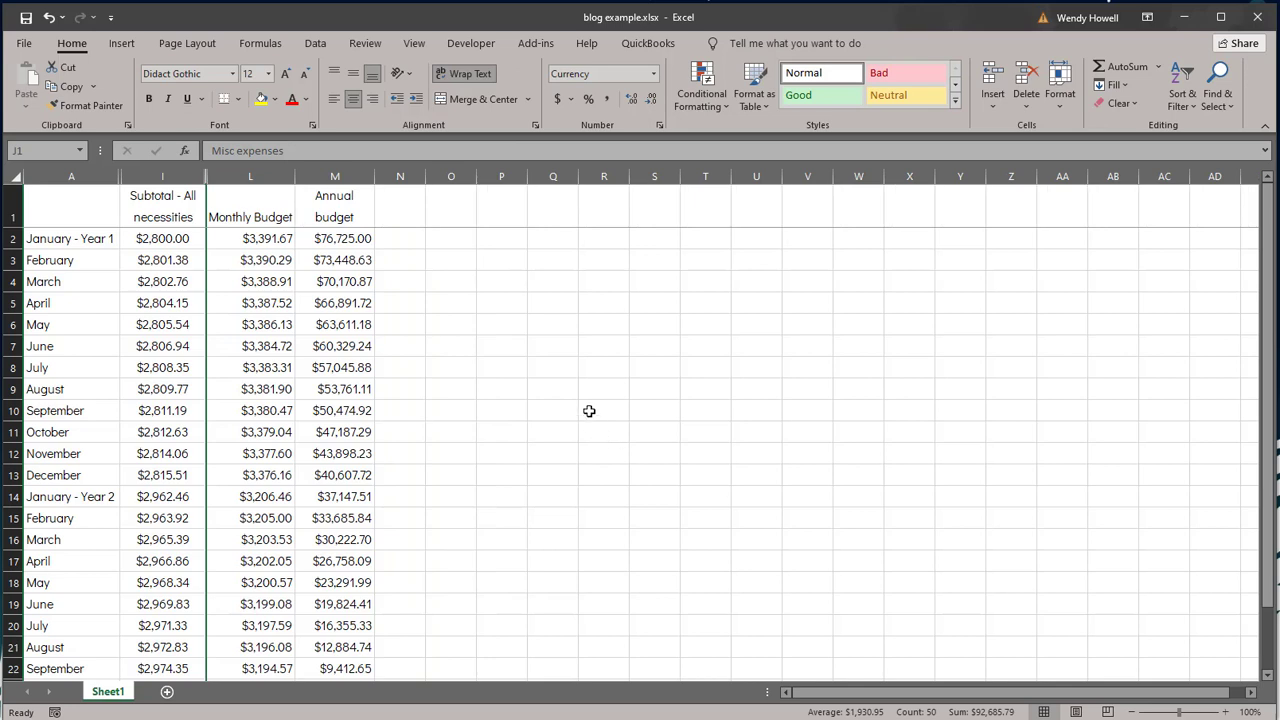
{"action": "left_click", "coordinate": [545, 382]}
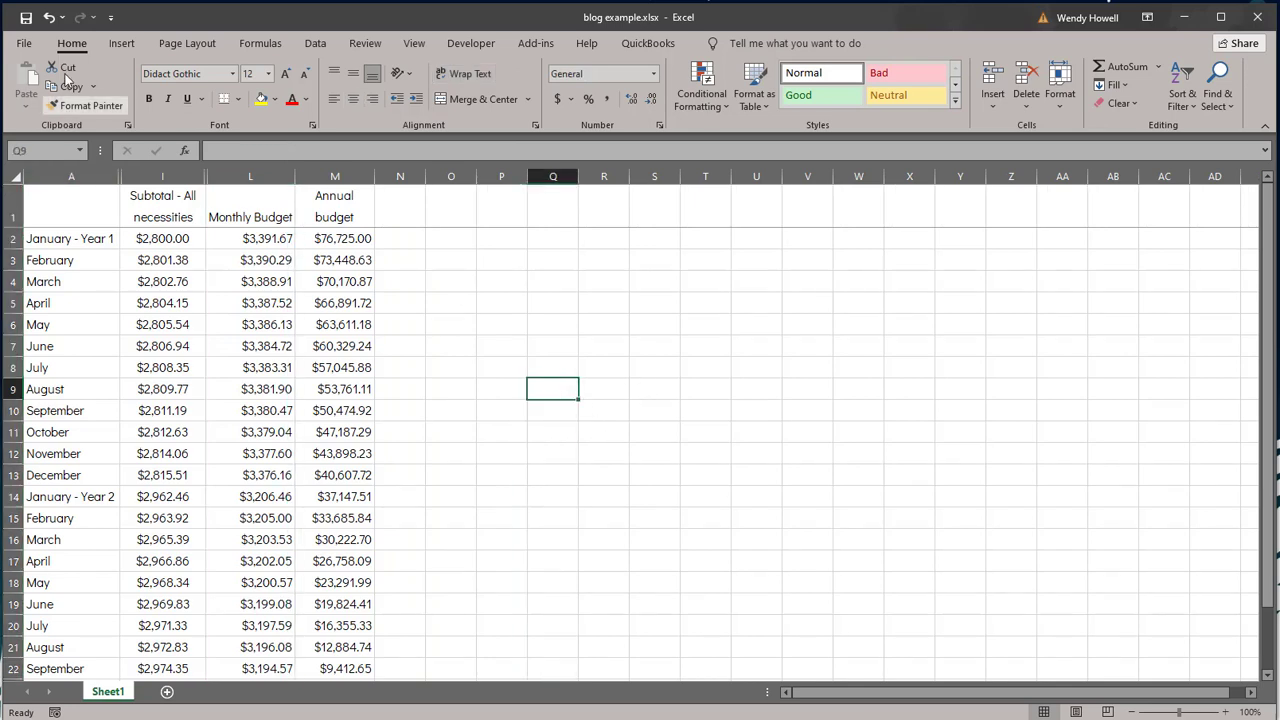
Step: Preview the printout, then return to the sheet's Page Layout settings
{"action": "left_click", "coordinate": [24, 43]}
{"action": "left_click", "coordinate": [50, 321]}
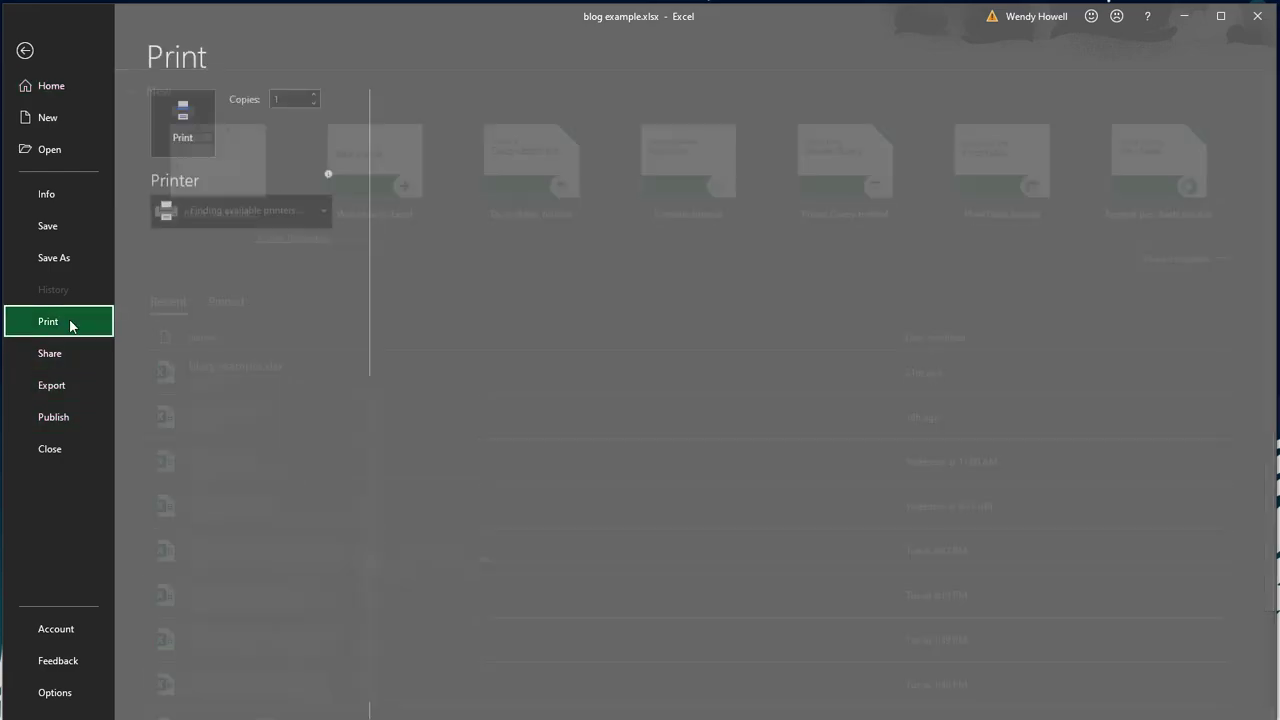
{"action": "key", "text": "Escape"}
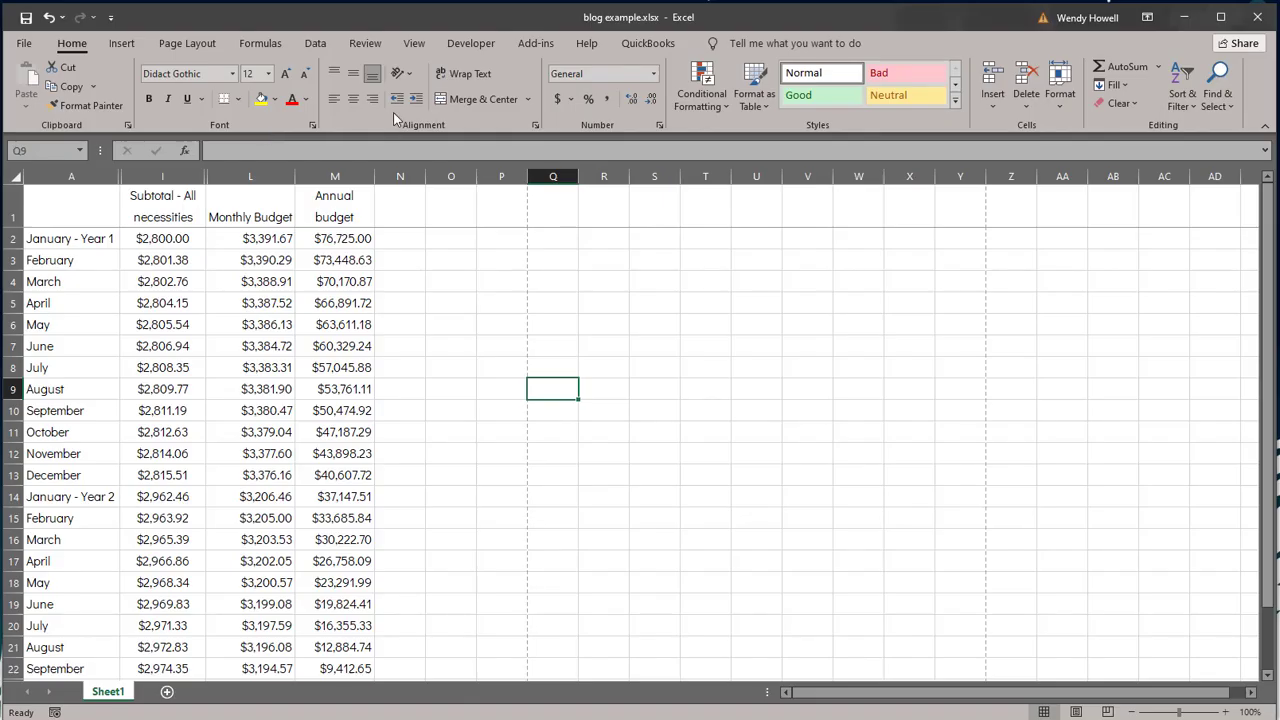
{"action": "left_click", "coordinate": [187, 43]}
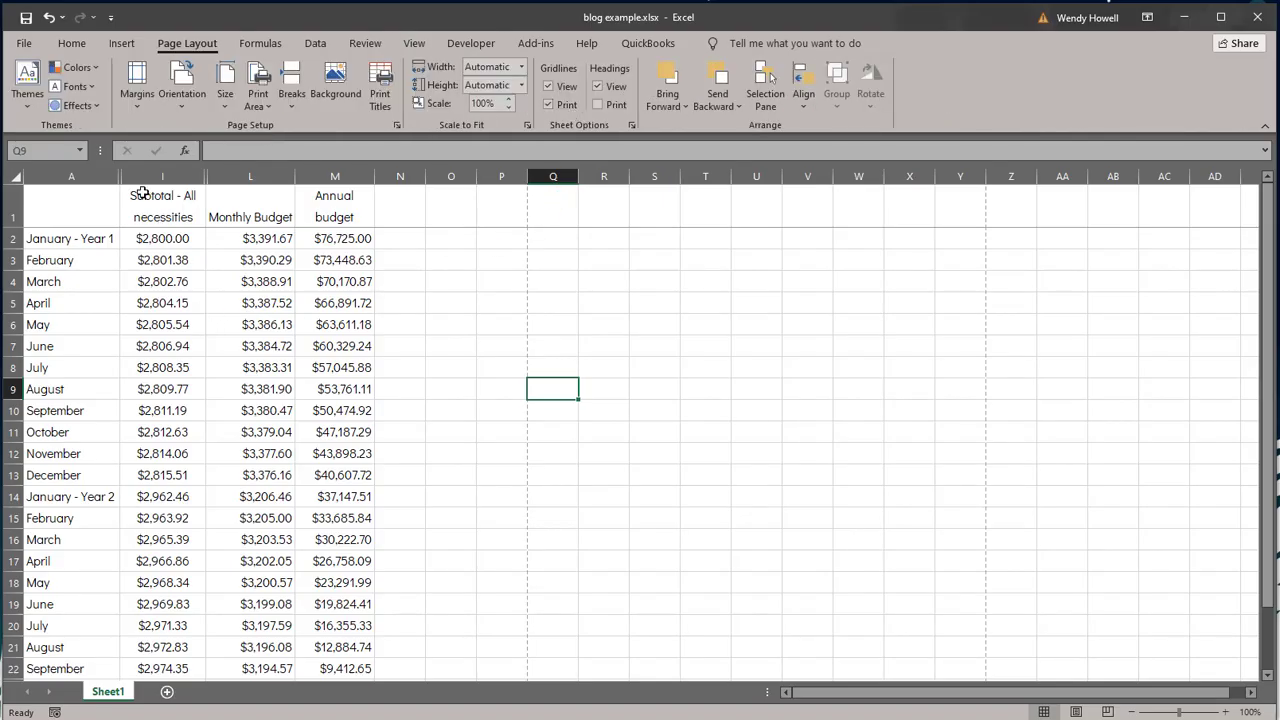
Step: Preview the print again, confirming the trimmed table fits one Letter page
{"action": "left_click", "coordinate": [24, 43]}
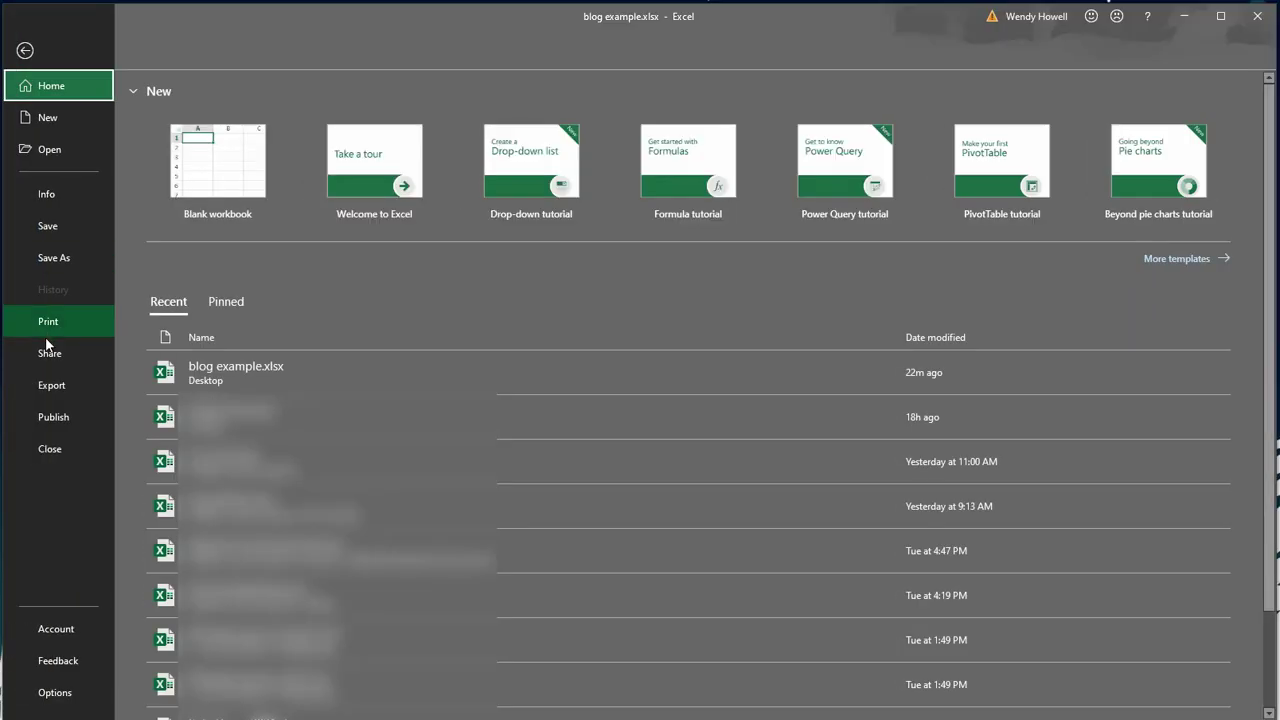
{"action": "left_click", "coordinate": [45, 323]}
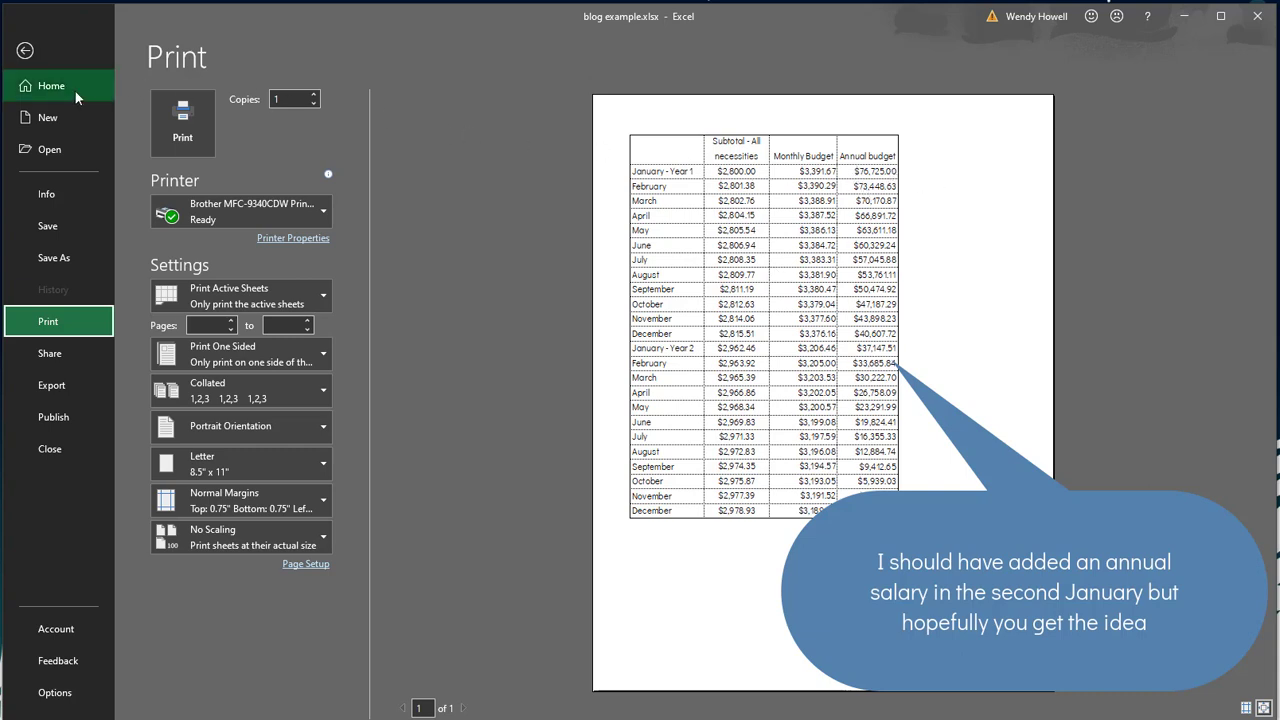
{"action": "left_click", "coordinate": [25, 50]}
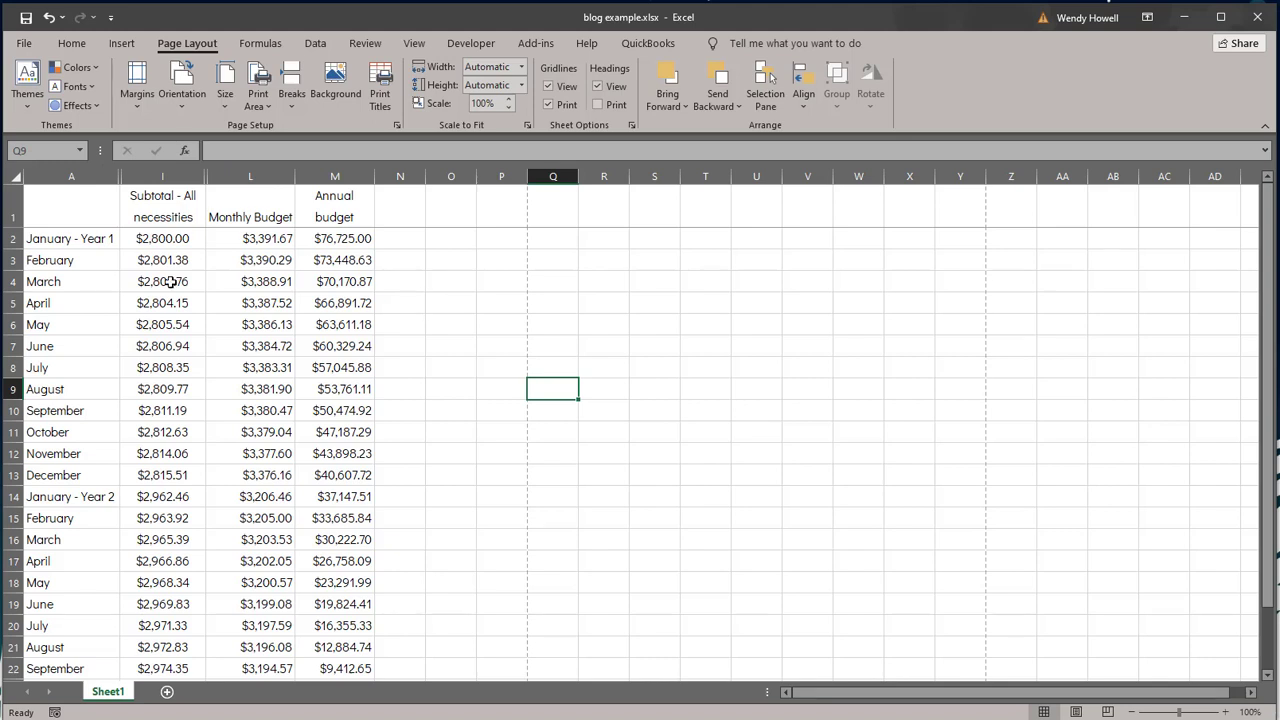
Step: Unhide the All expenses column, then the Misc expenses column, and deselect
{"action": "right_click", "coordinate": [208, 178]}
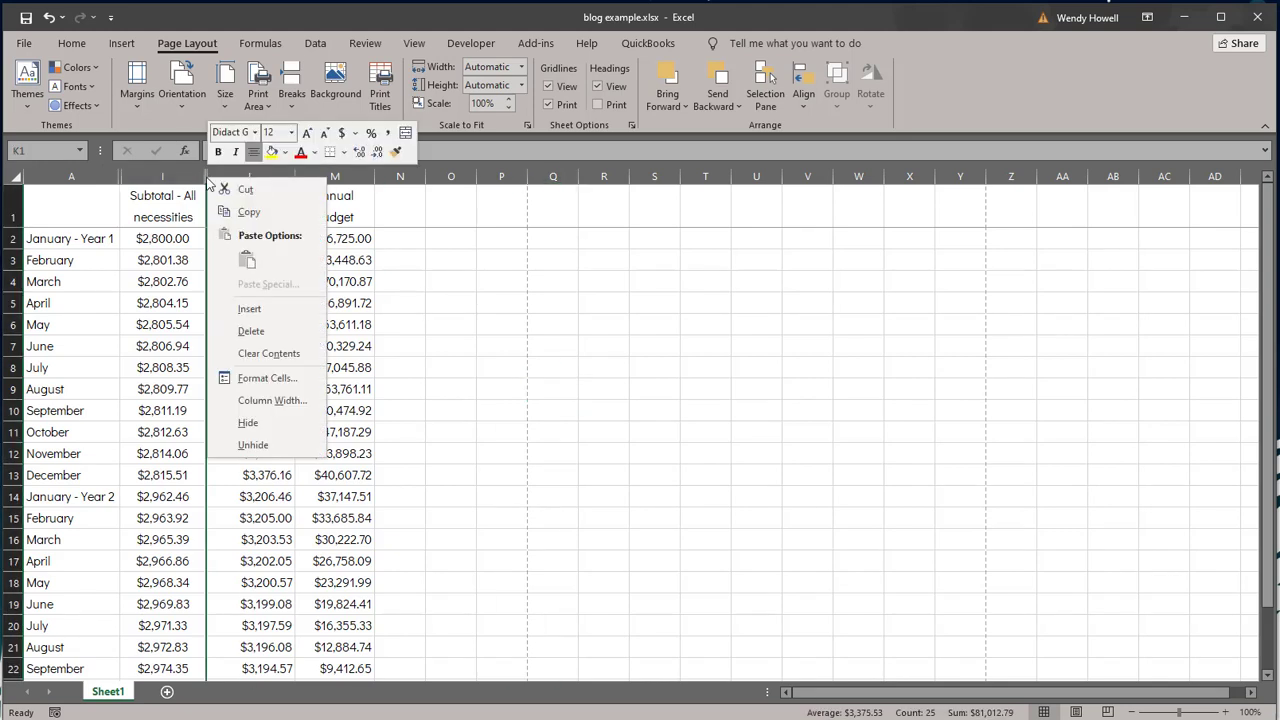
{"action": "left_click", "coordinate": [250, 444]}
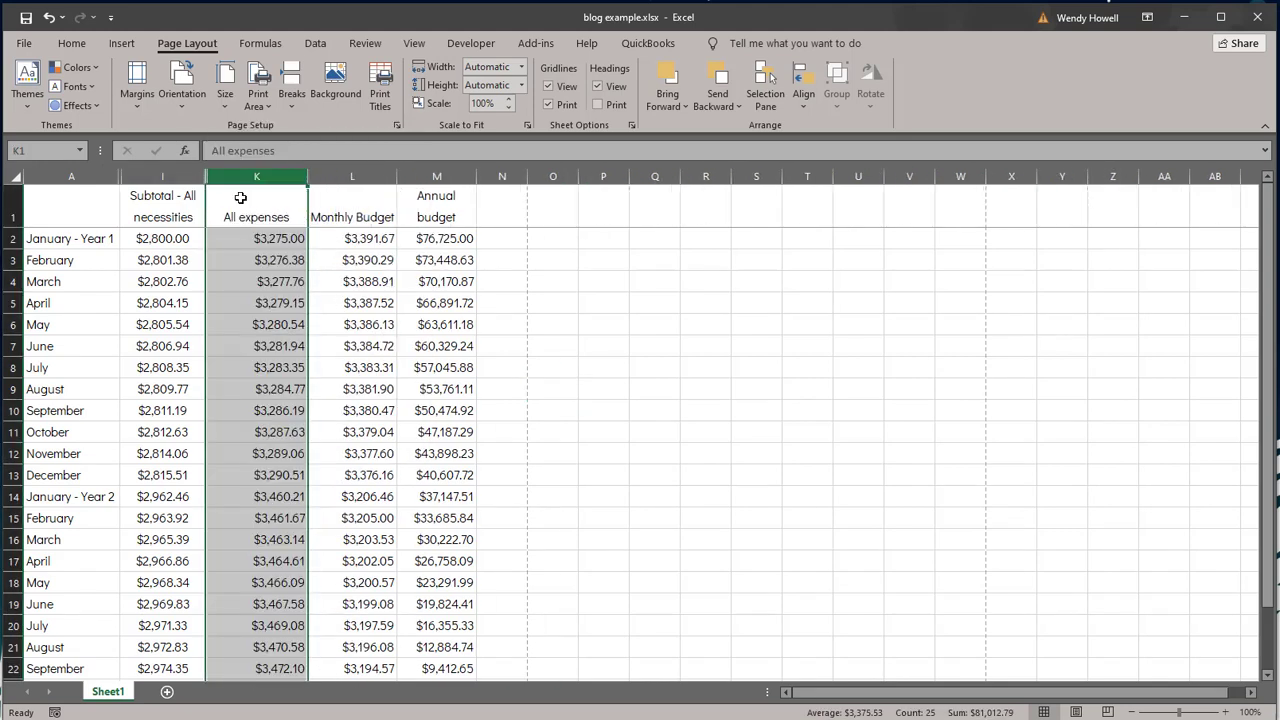
{"action": "left_click", "coordinate": [208, 178]}
{"action": "right_click", "coordinate": [208, 178]}
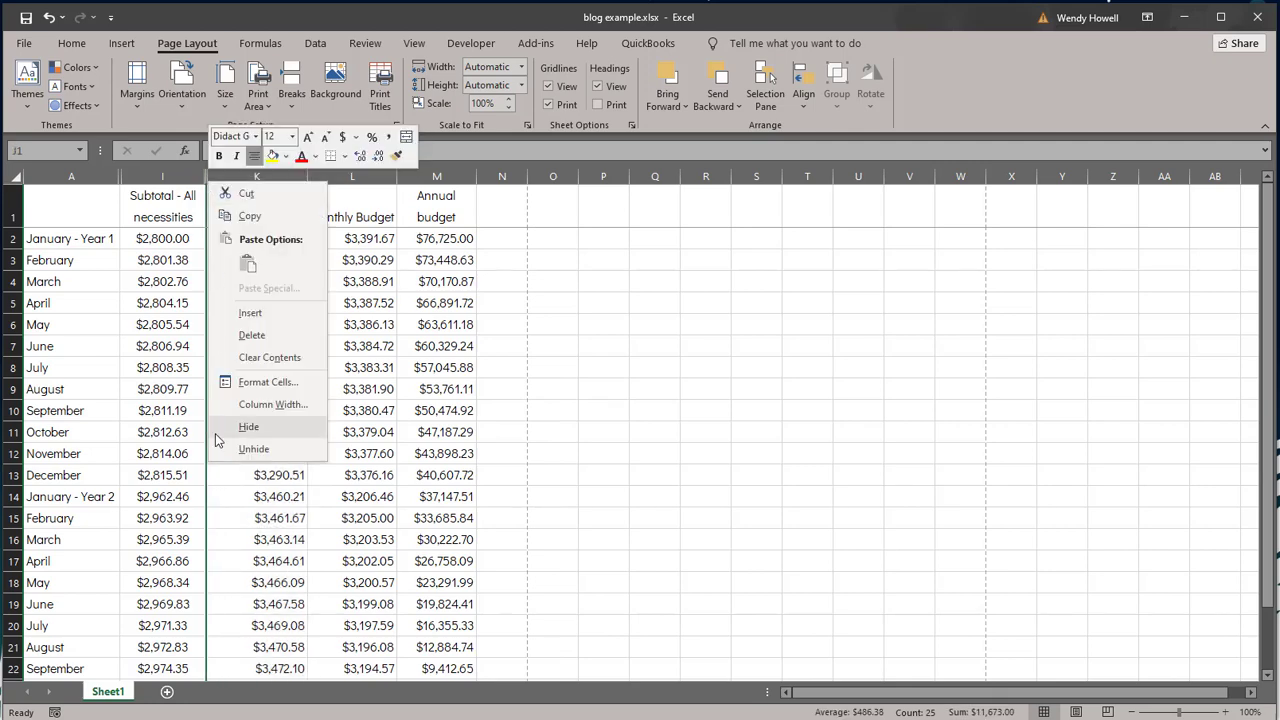
{"action": "left_click", "coordinate": [220, 447]}
{"action": "left_click", "coordinate": [603, 364]}
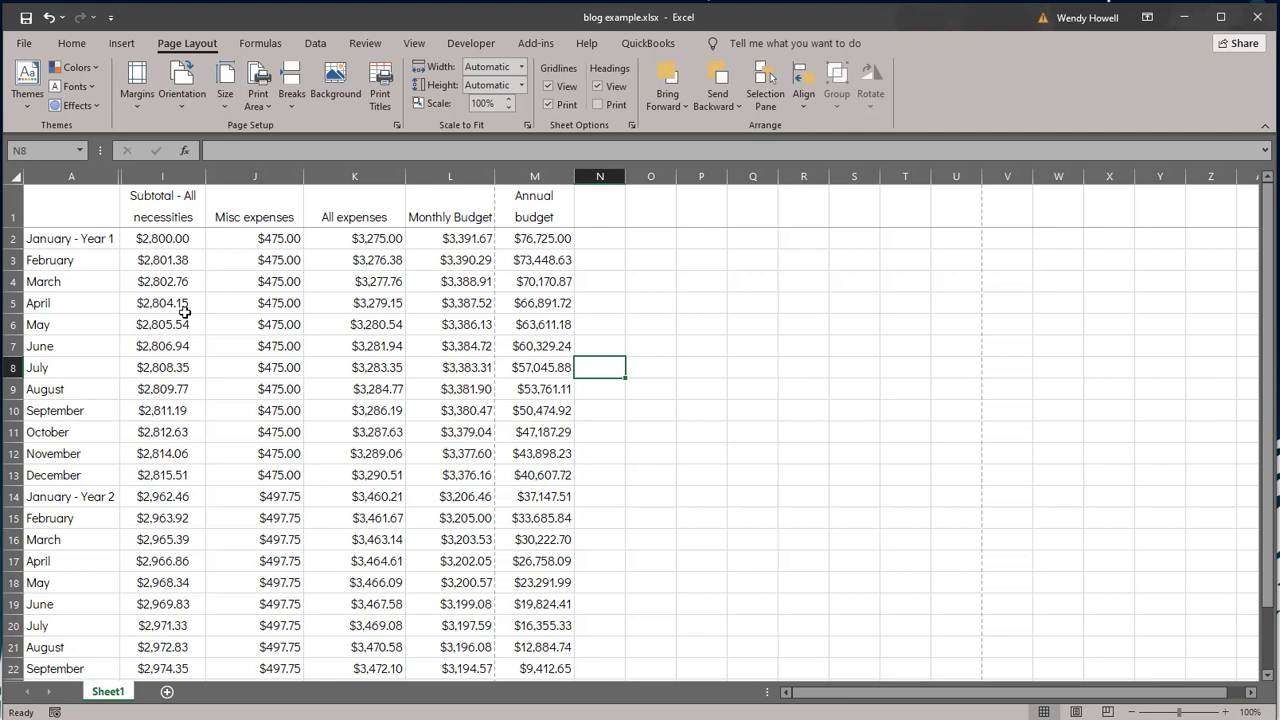
Step: Save the workbook to the Desktop as PDF file blog example.pdf
{"action": "left_click", "coordinate": [22, 45]}
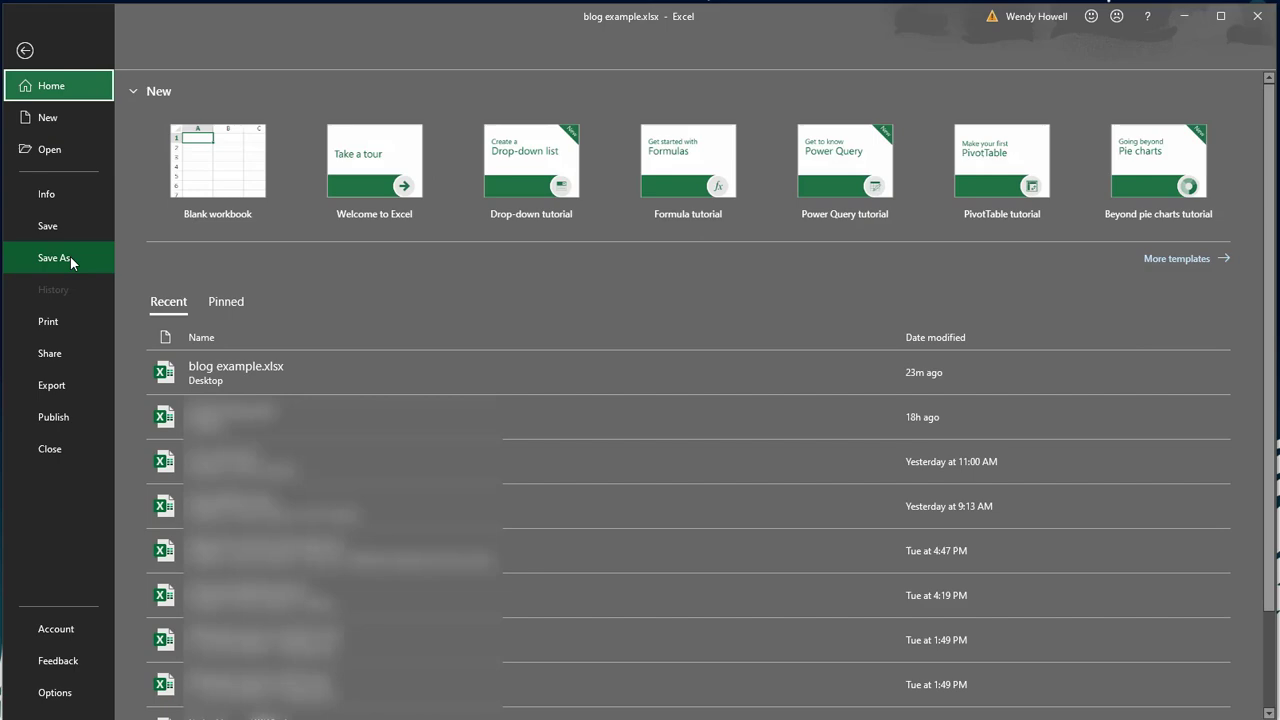
{"action": "left_click", "coordinate": [70, 257]}
{"action": "left_click", "coordinate": [495, 193]}
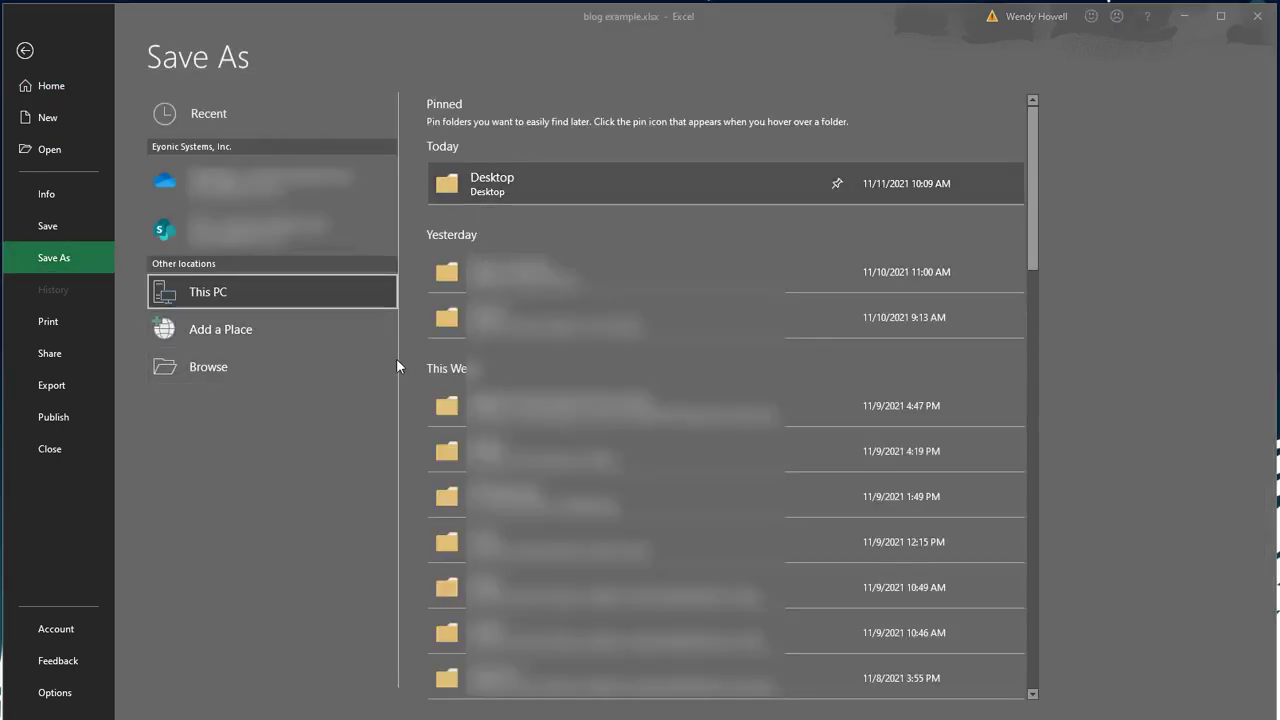
{"action": "left_click", "coordinate": [157, 345]}
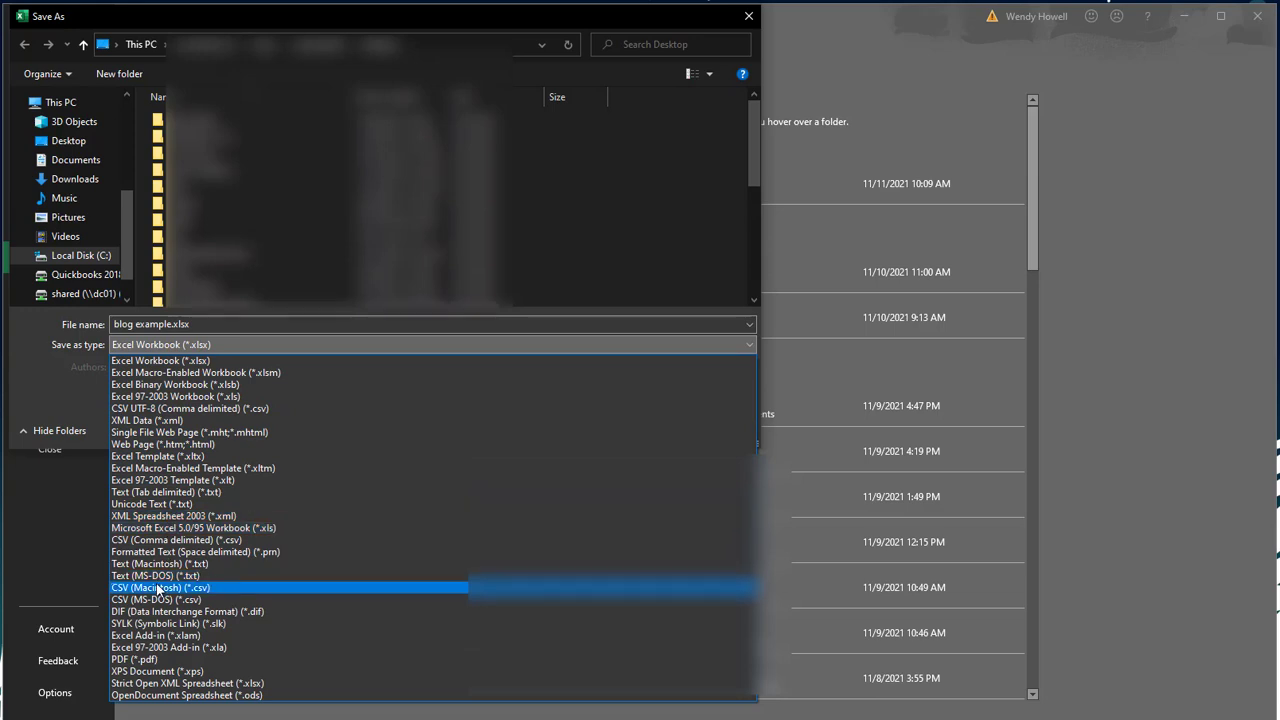
{"action": "left_click", "coordinate": [140, 659]}
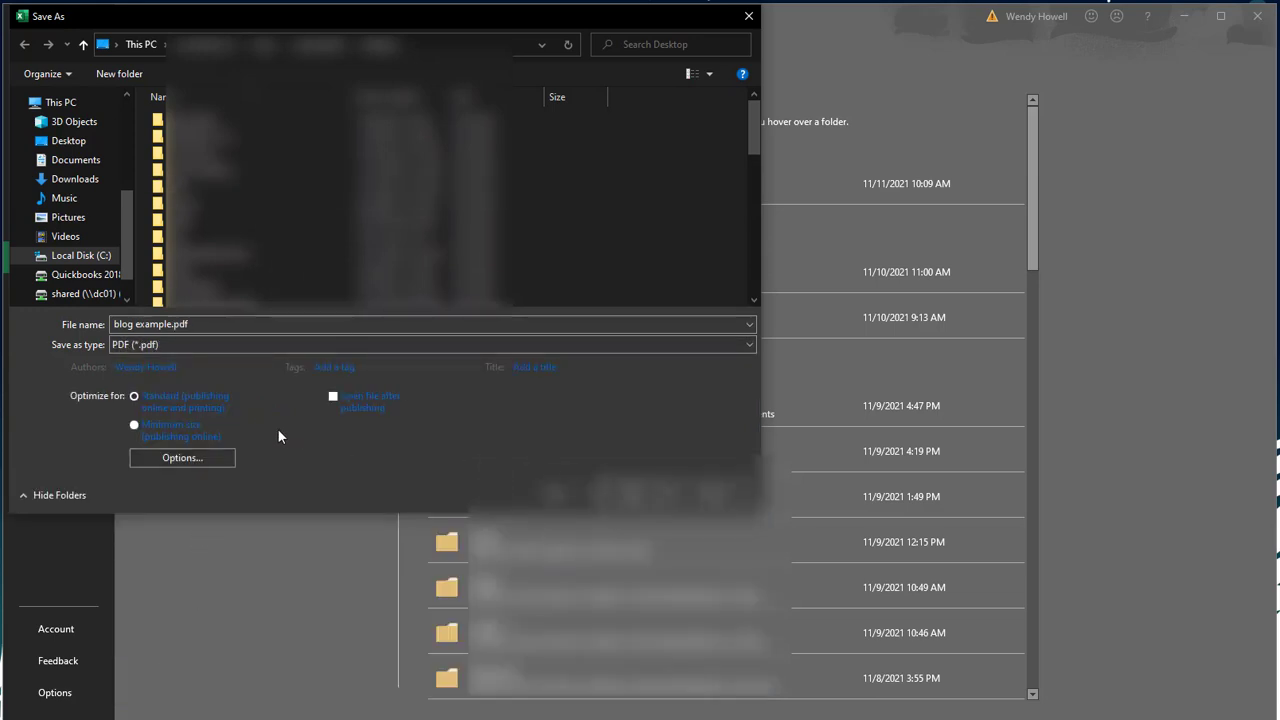
{"action": "left_click", "coordinate": [616, 494]}
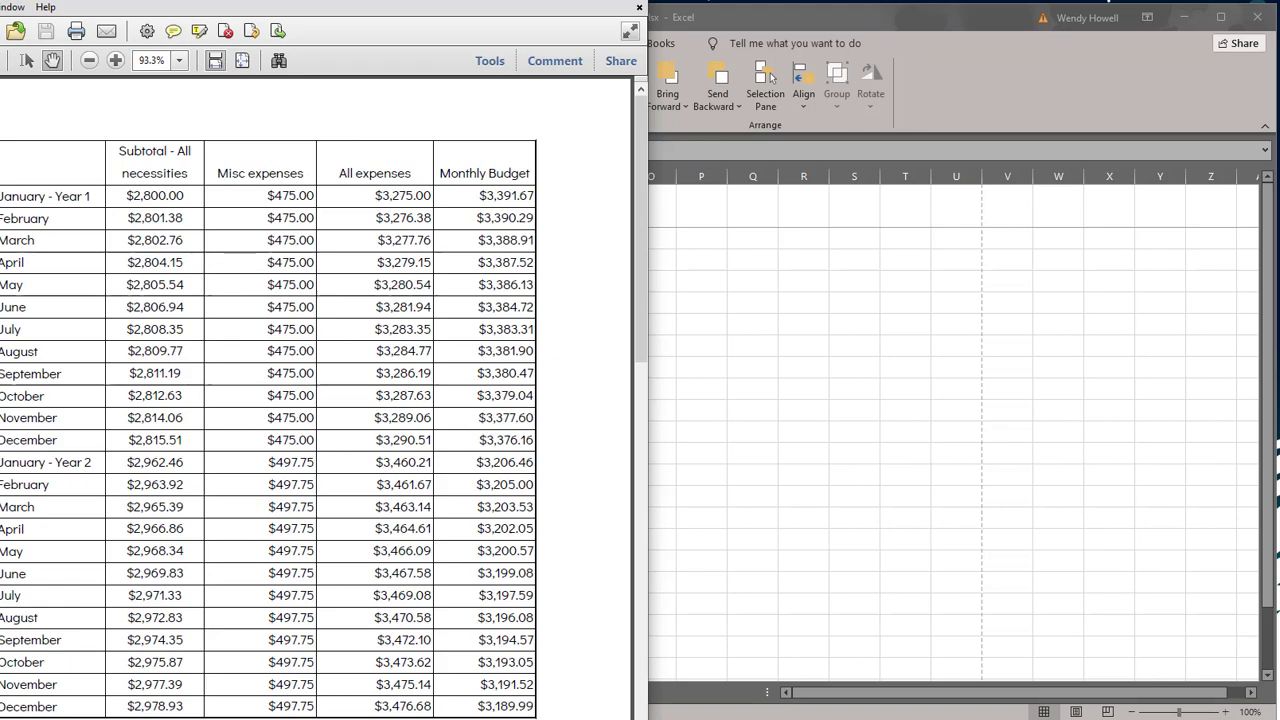
Step: Bring the blog example.pdf window fully into view to review it, then switch back to Excel
{"action": "left_click_drag", "start_coordinate": [240, 3], "coordinate": [390, 20]}
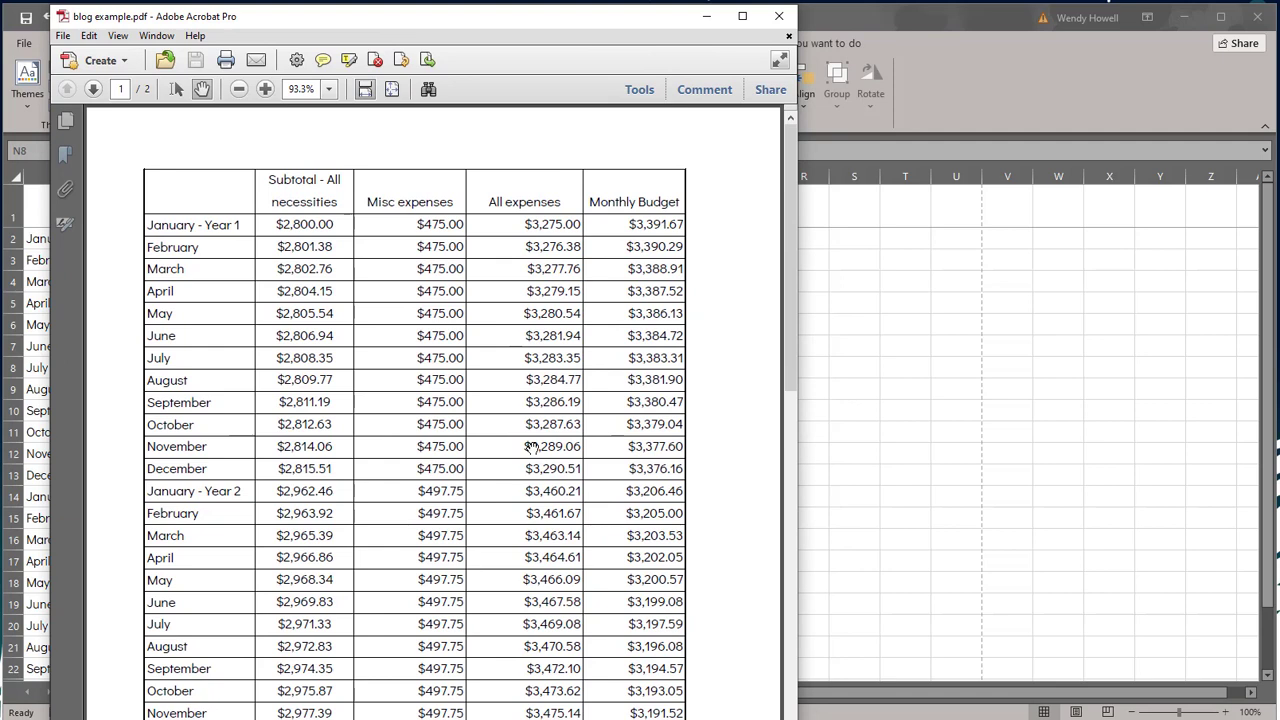
{"action": "left_click", "coordinate": [995, 98]}
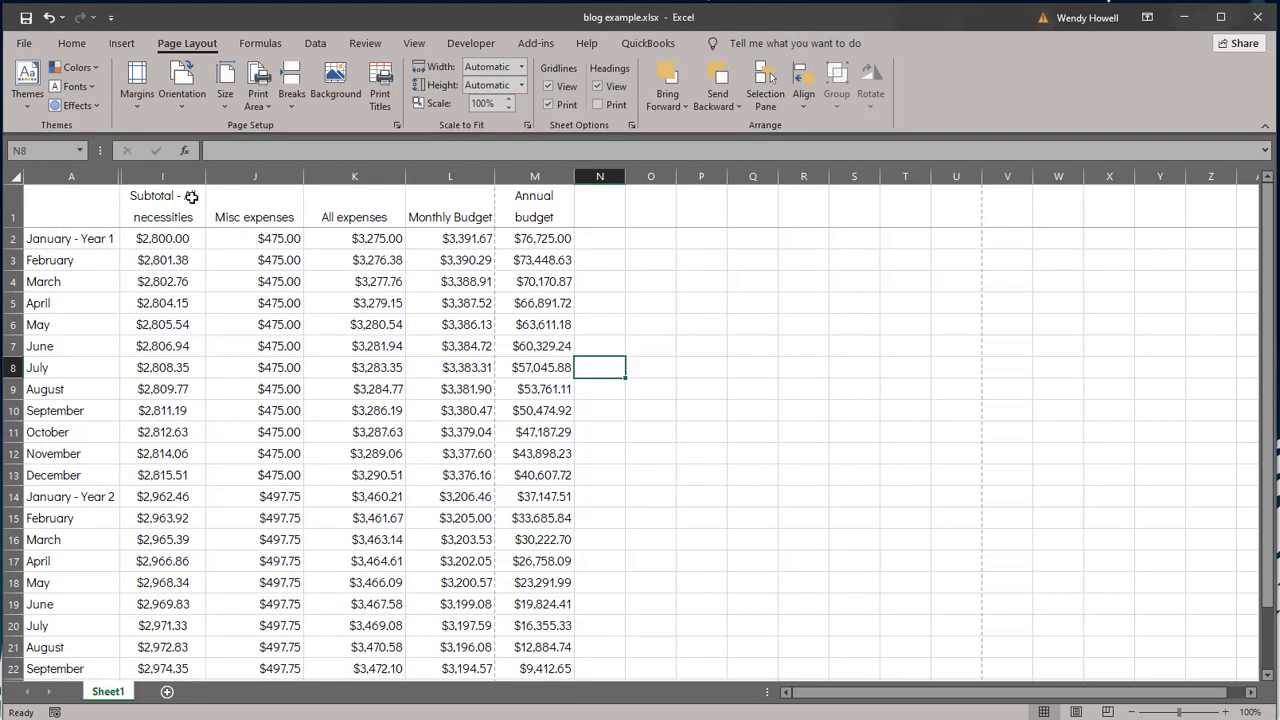
Step: Unhide the Savings column between A and I, showing $325.00 and $347.75 monthly
{"action": "right_click", "coordinate": [121, 180]}
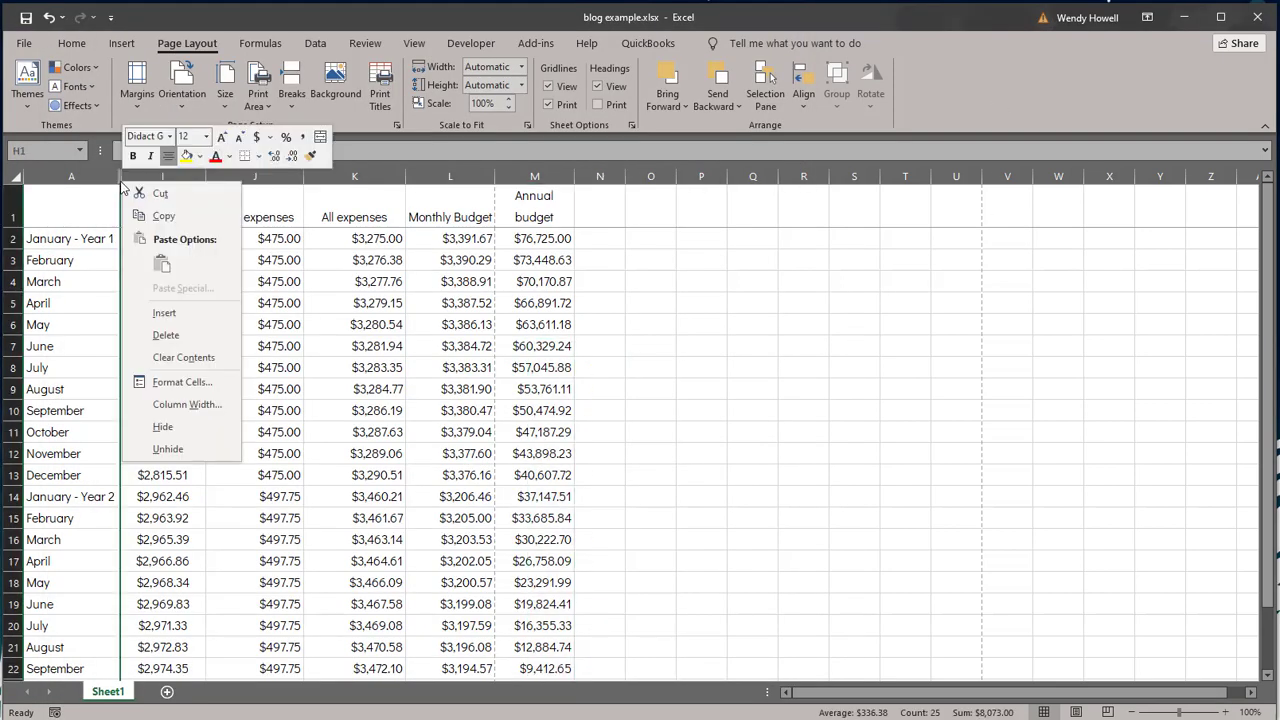
{"action": "left_click", "coordinate": [163, 449]}
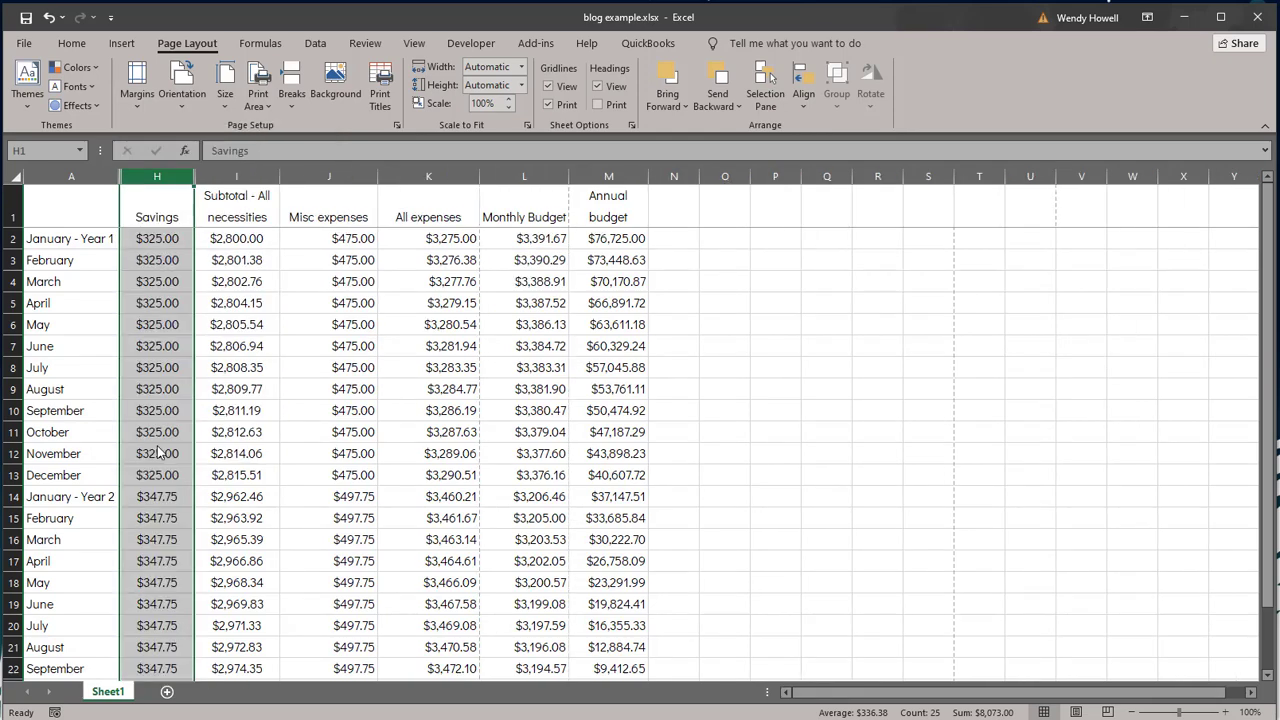
{"action": "left_click", "coordinate": [214, 386]}
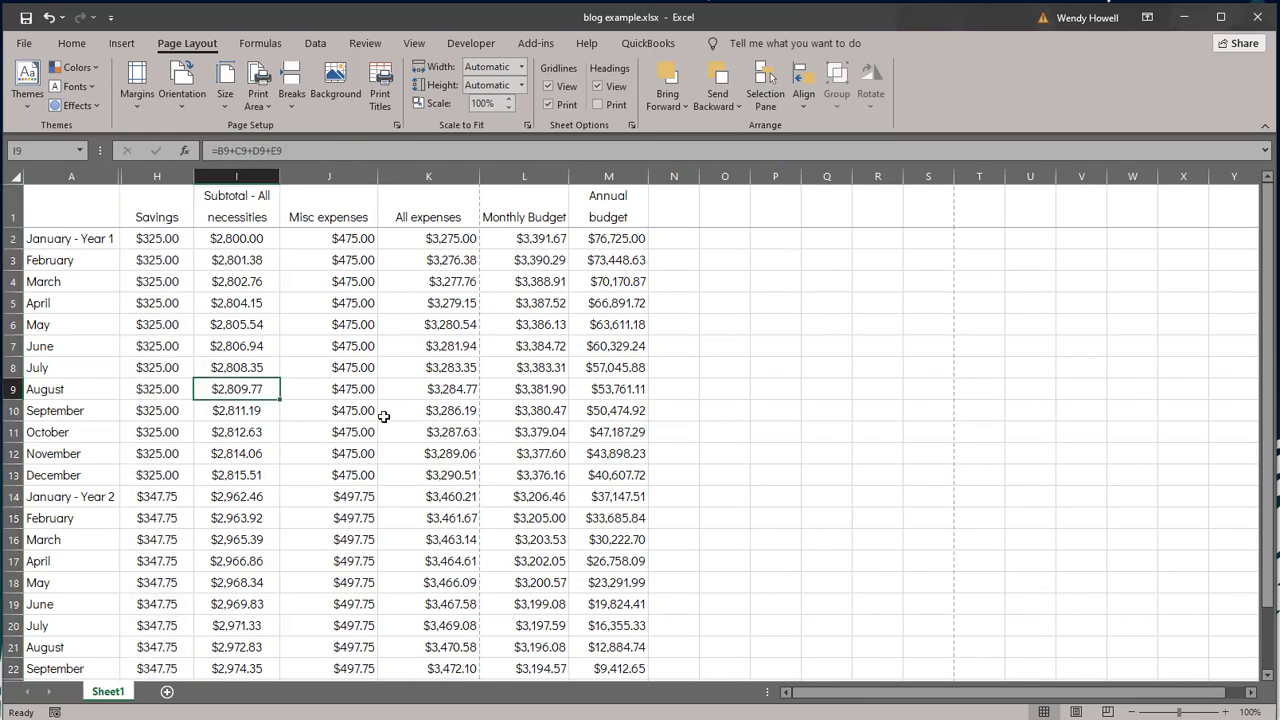